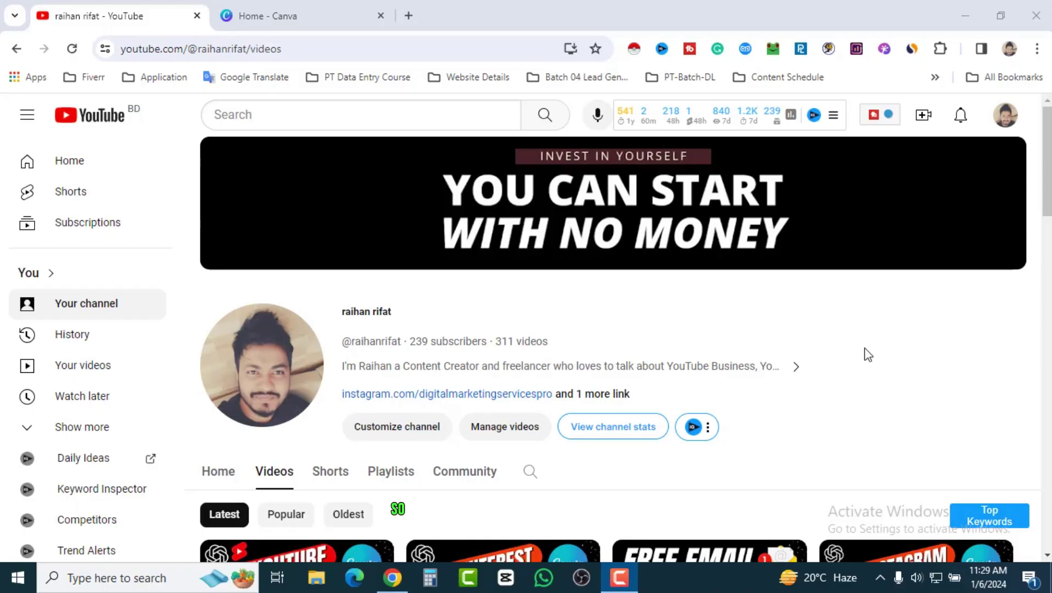
Step: Look through the YouTube channel's uploaded videos and open its playlists
scroll(835, 369, down, 3)
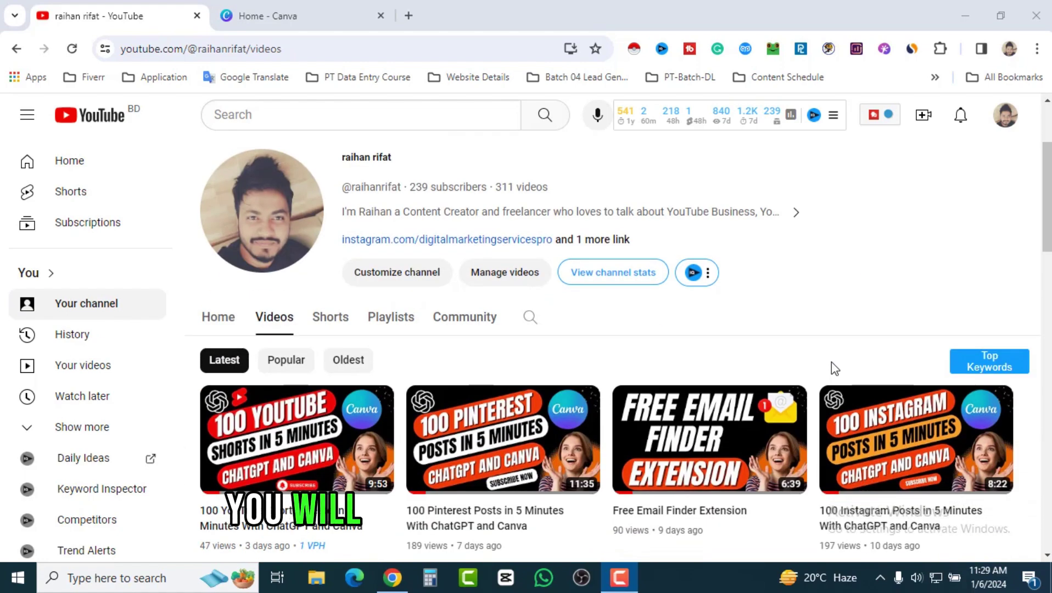
scroll(769, 395, down, 5)
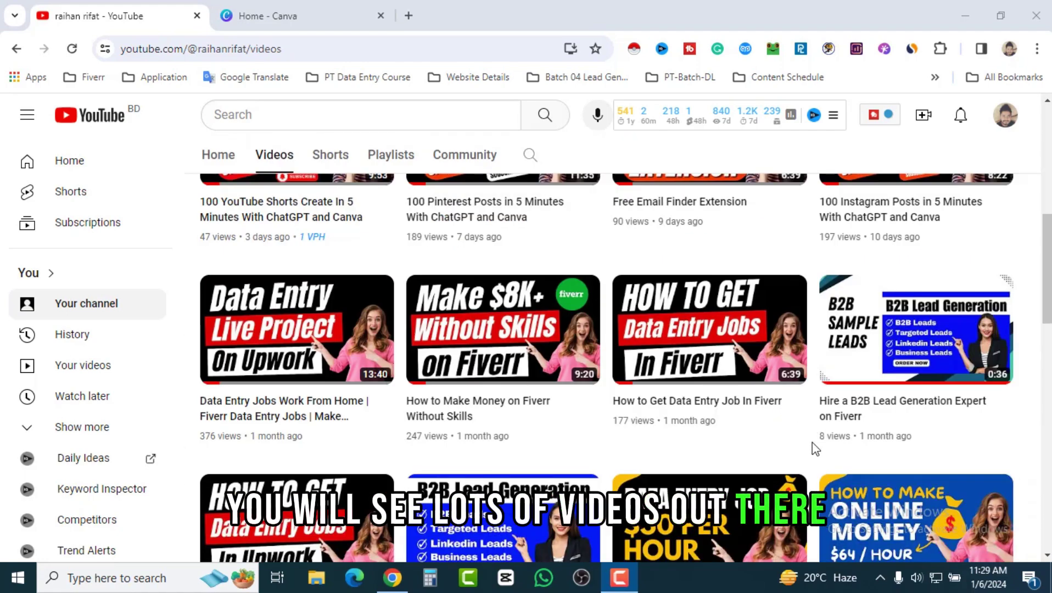
scroll(812, 459, down, 7)
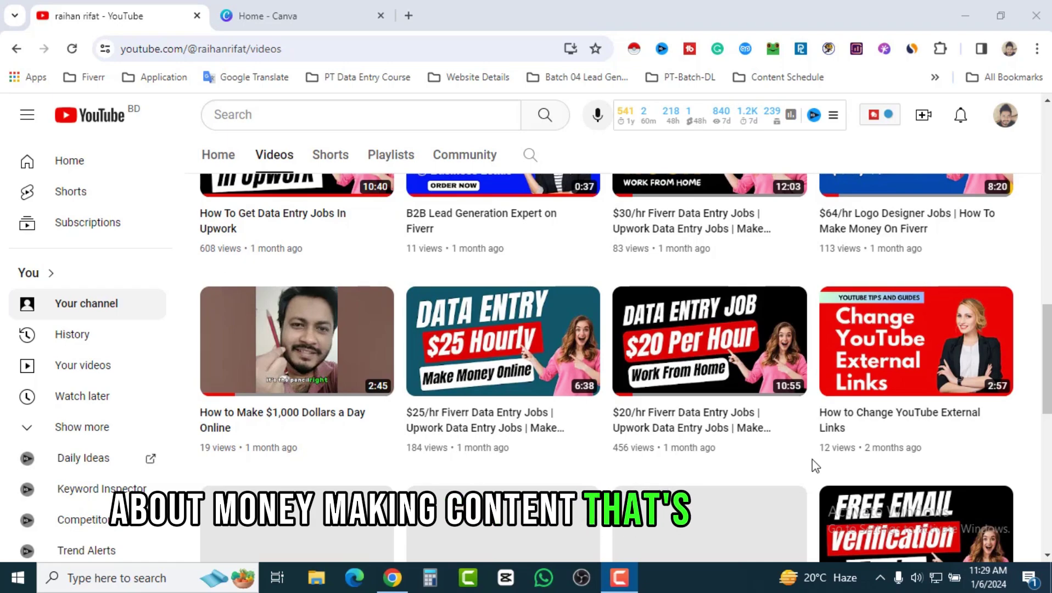
scroll(812, 460, down, 5)
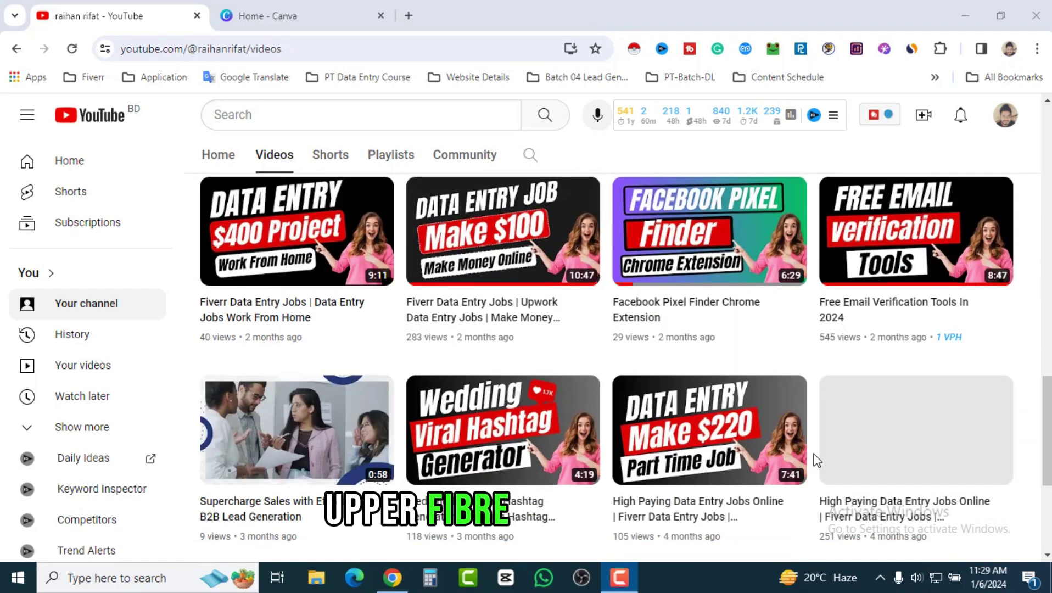
scroll(812, 459, up, 10)
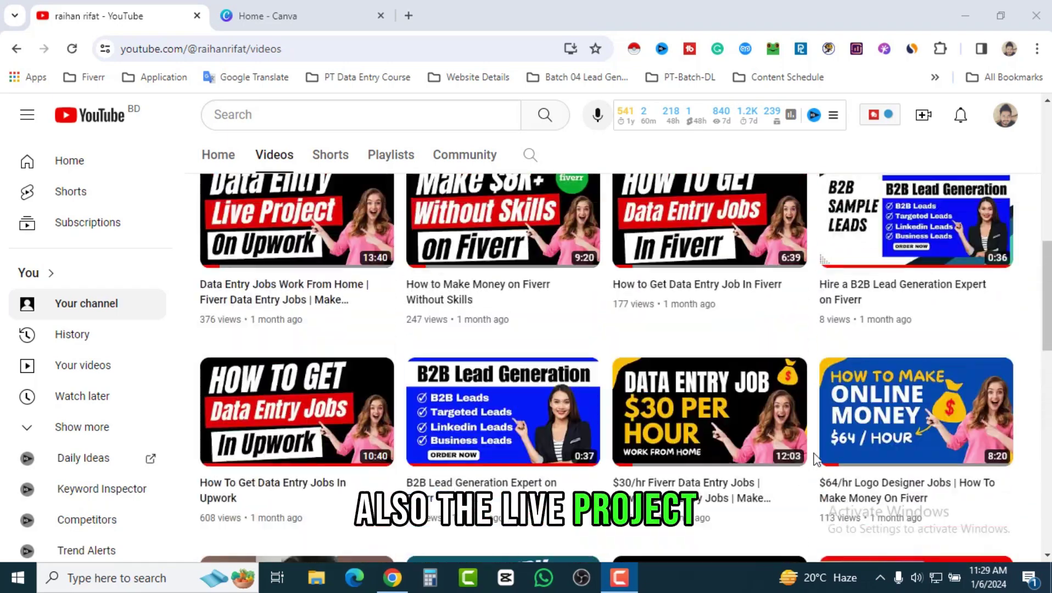
scroll(815, 458, up, 8)
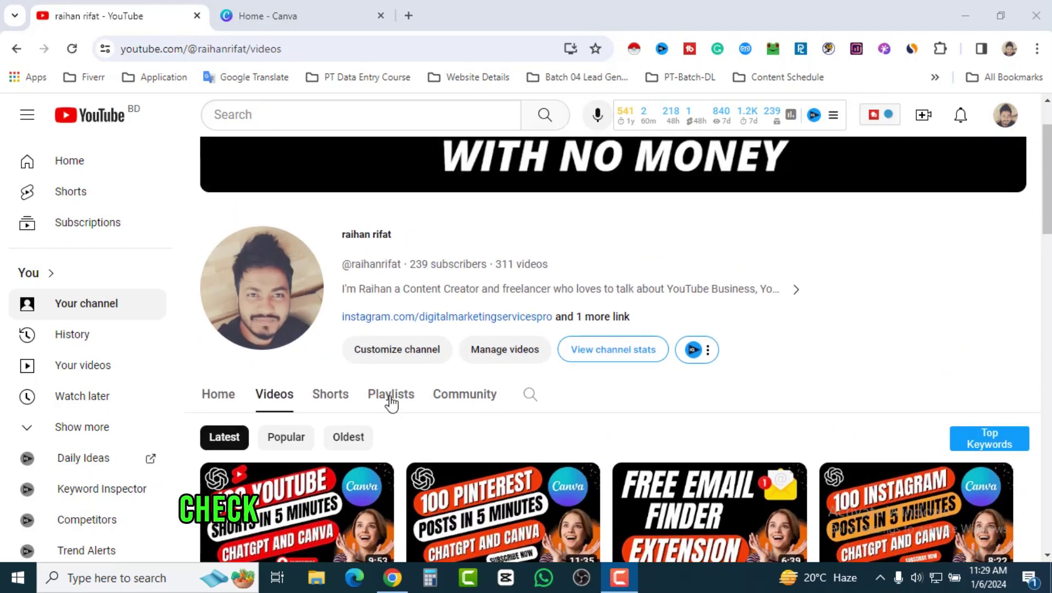
click(391, 401)
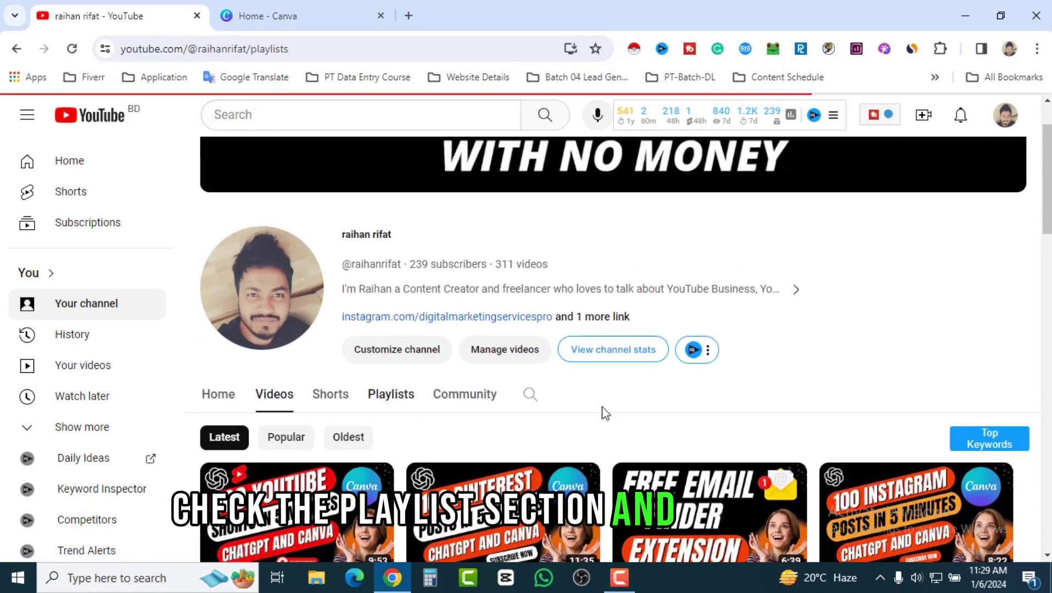
scroll(549, 439, down, 4)
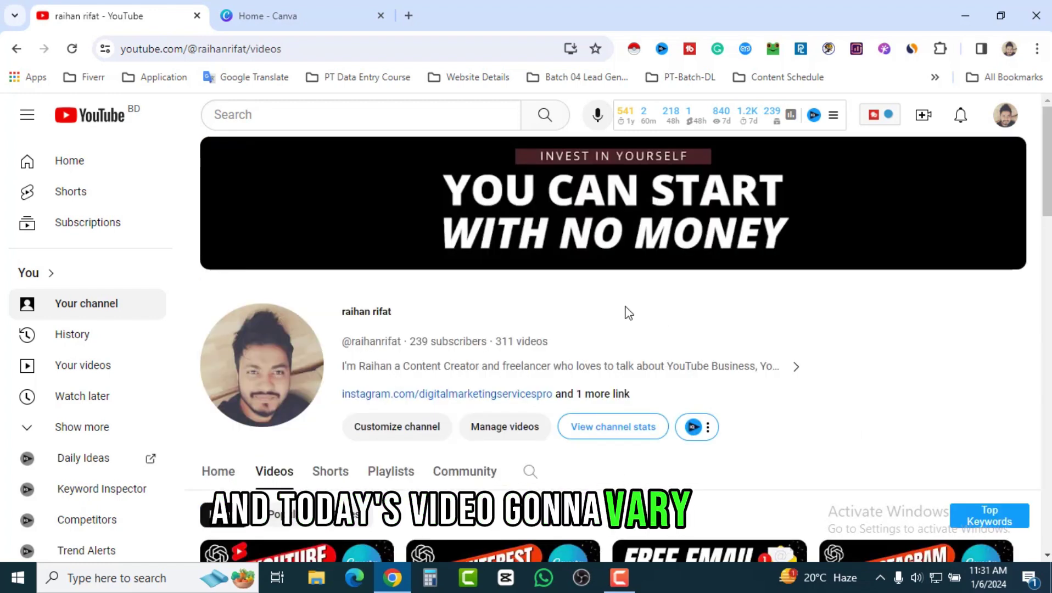
Step: Switch to Canva and look over the home page's suggested design formats and recent designs
click(270, 6)
scroll(709, 408, down, 2)
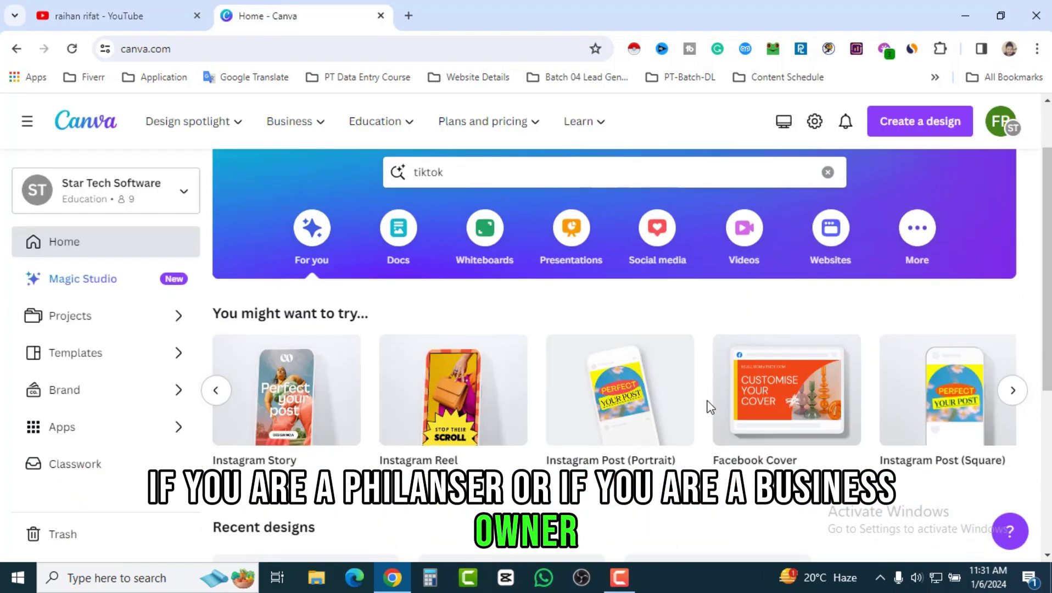
scroll(710, 407, down, 2)
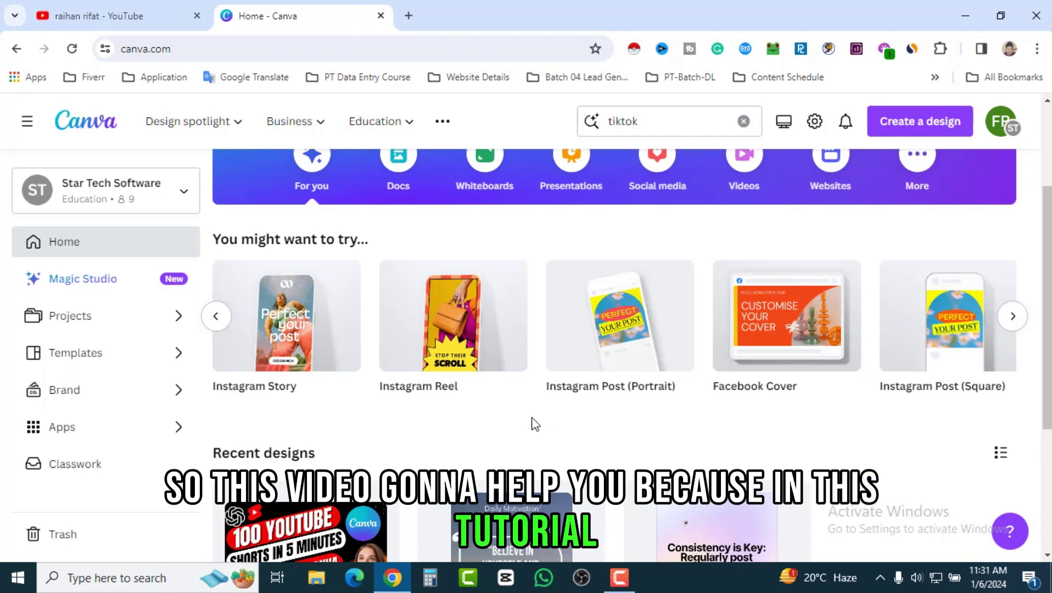
scroll(535, 425, up, 2)
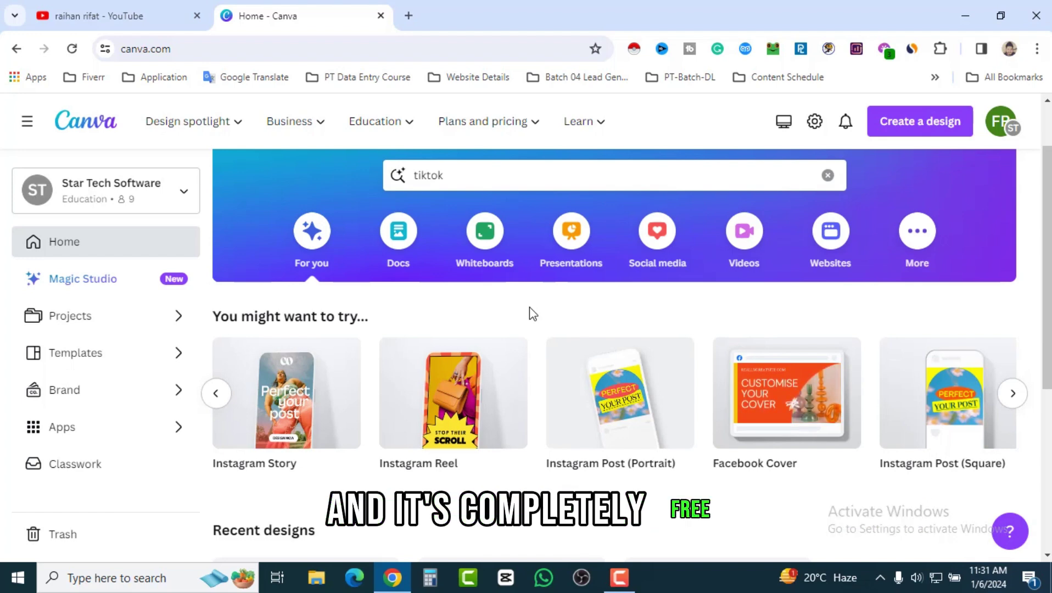
click(96, 14)
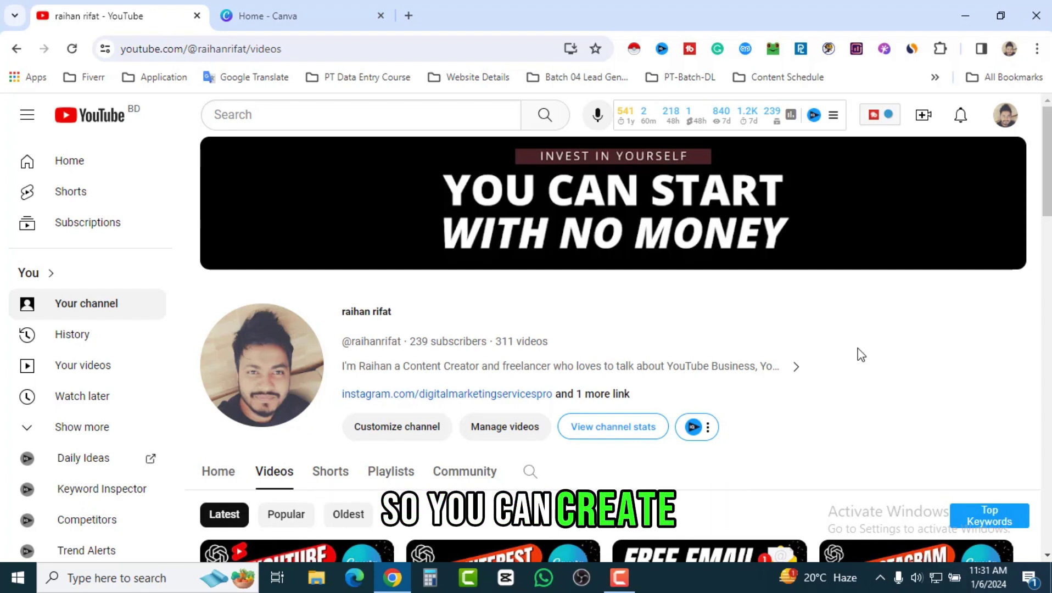
click(303, 21)
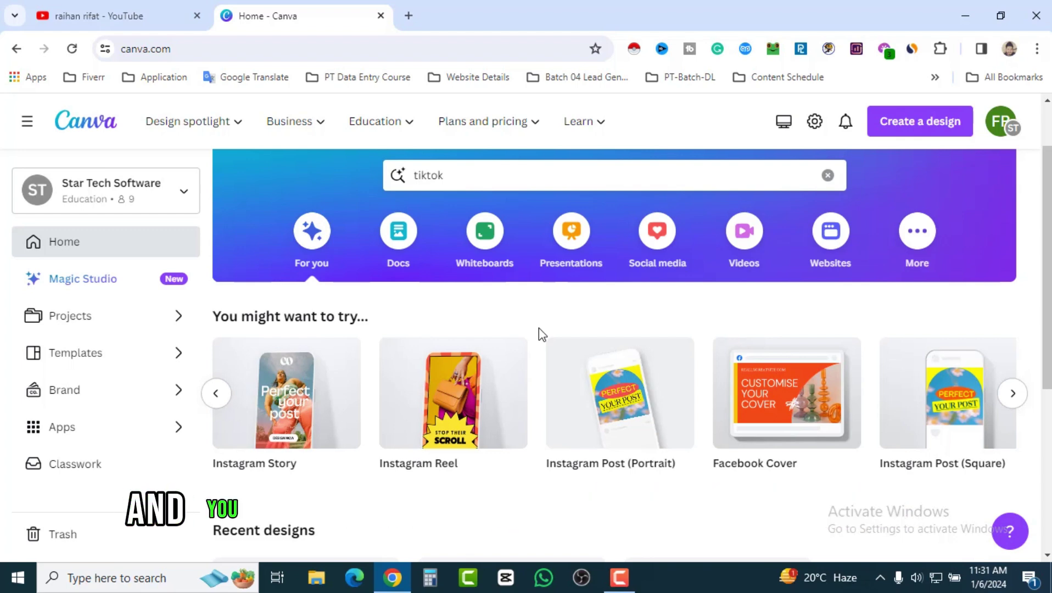
scroll(538, 345, down, 1)
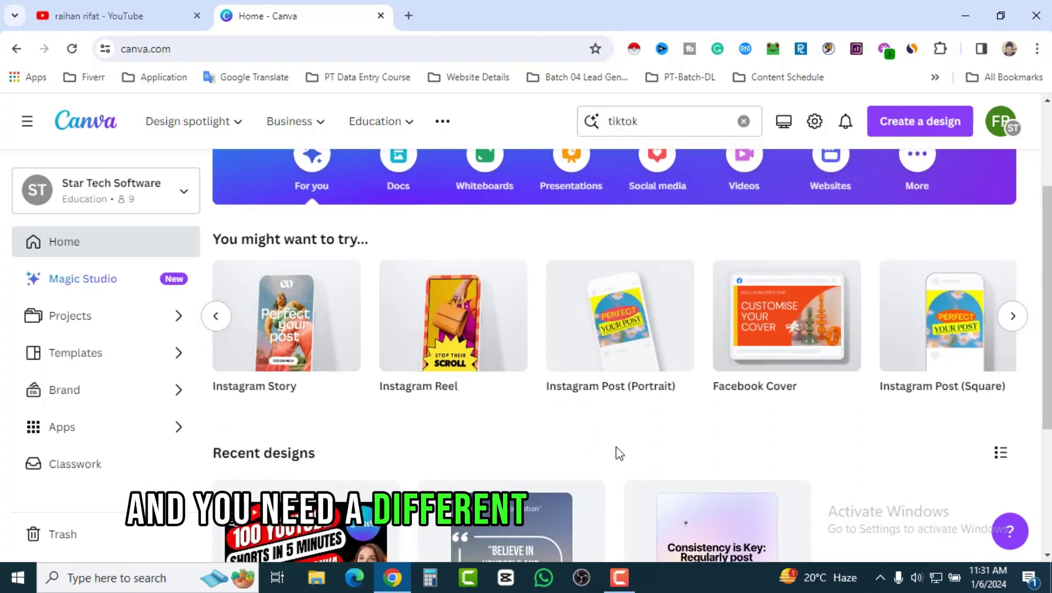
scroll(617, 450, down, 2)
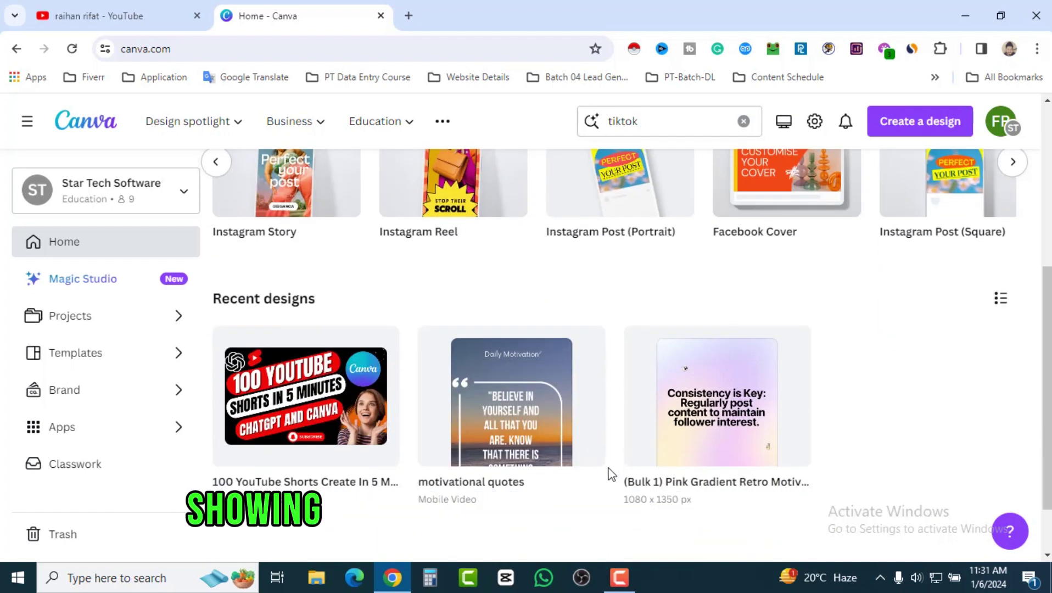
scroll(611, 473, up, 1)
scroll(536, 365, up, 2)
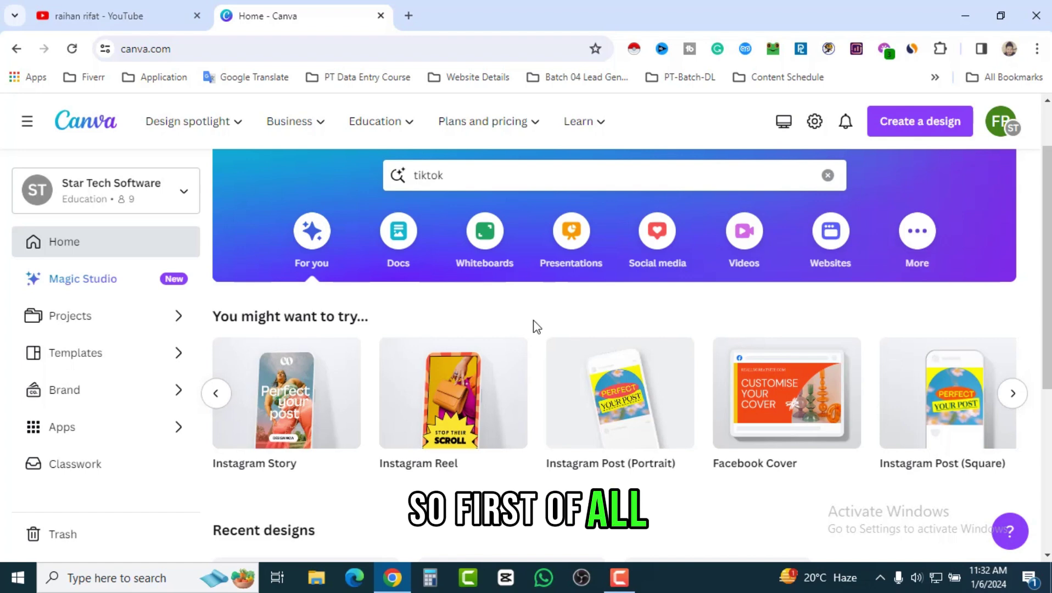
scroll(535, 326, down, 3)
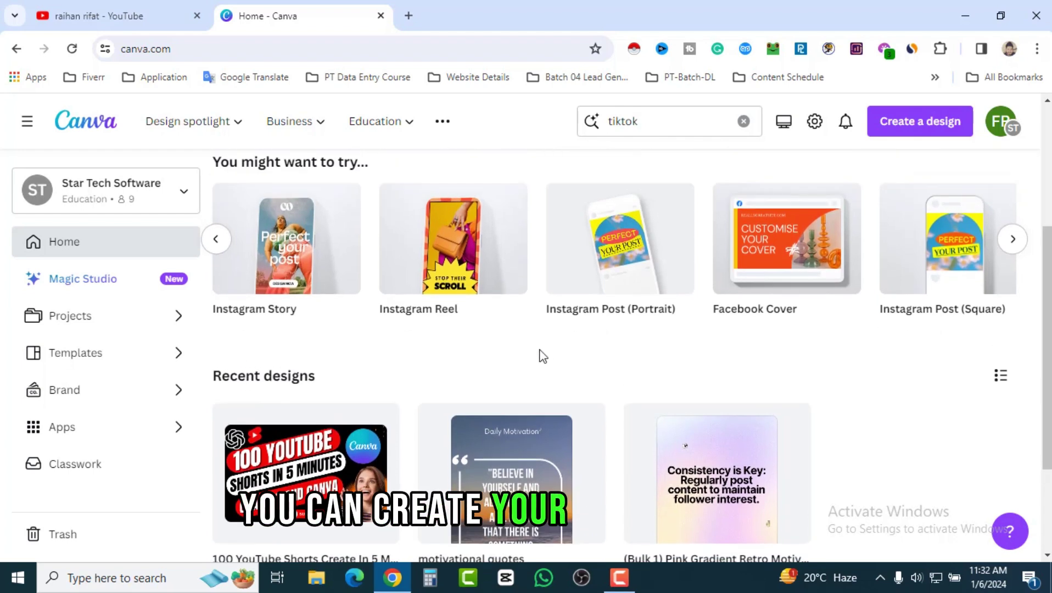
scroll(541, 360, up, 4)
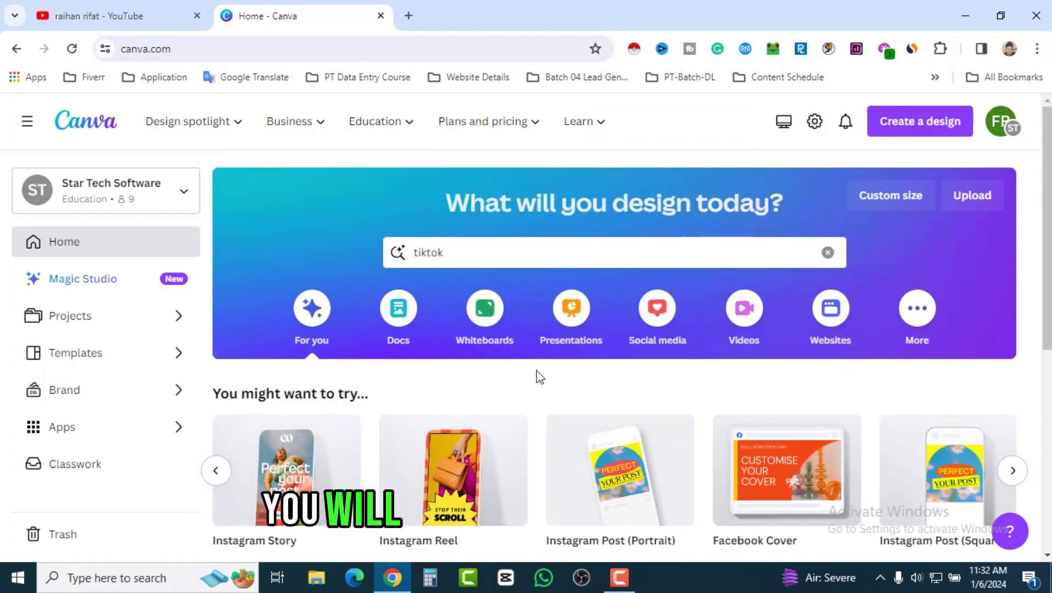
scroll(540, 377, down, 3)
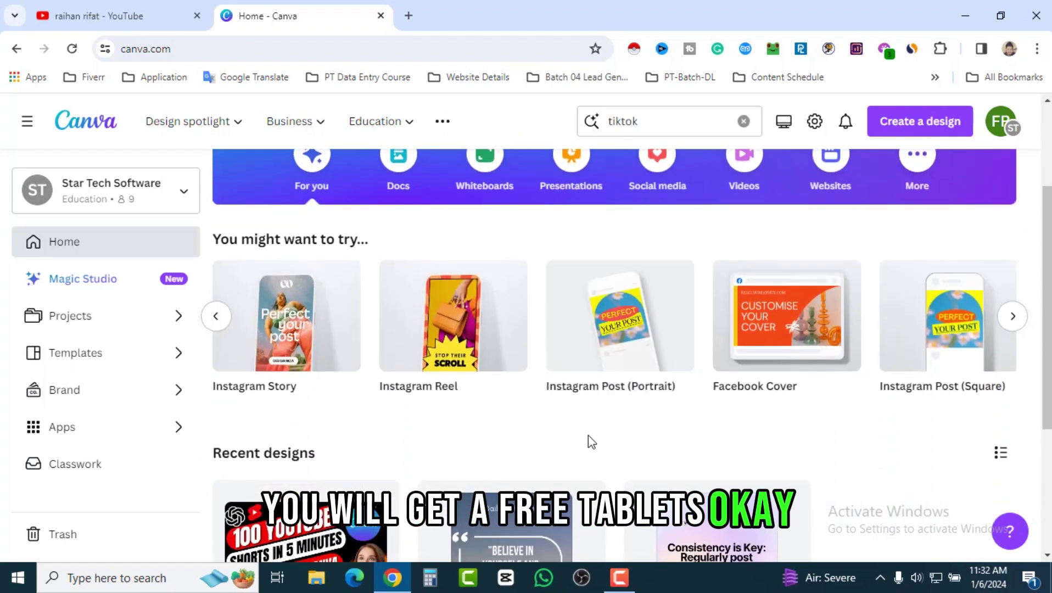
scroll(541, 394, up, 3)
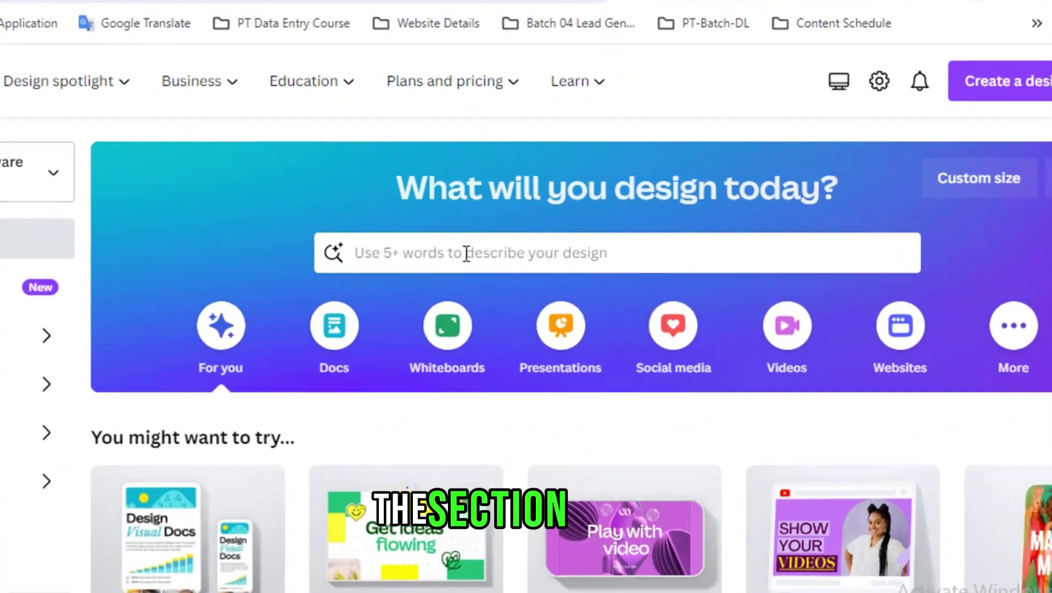
Step: Check the home page's template search suggestions and examine the suggested design types offered for a new design
click(491, 253)
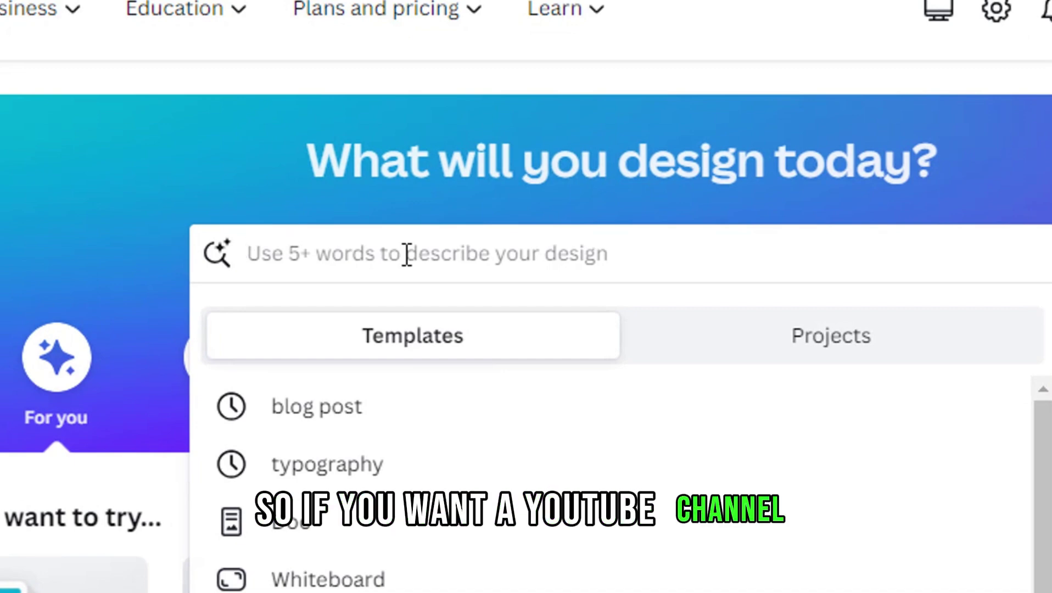
click(97, 497)
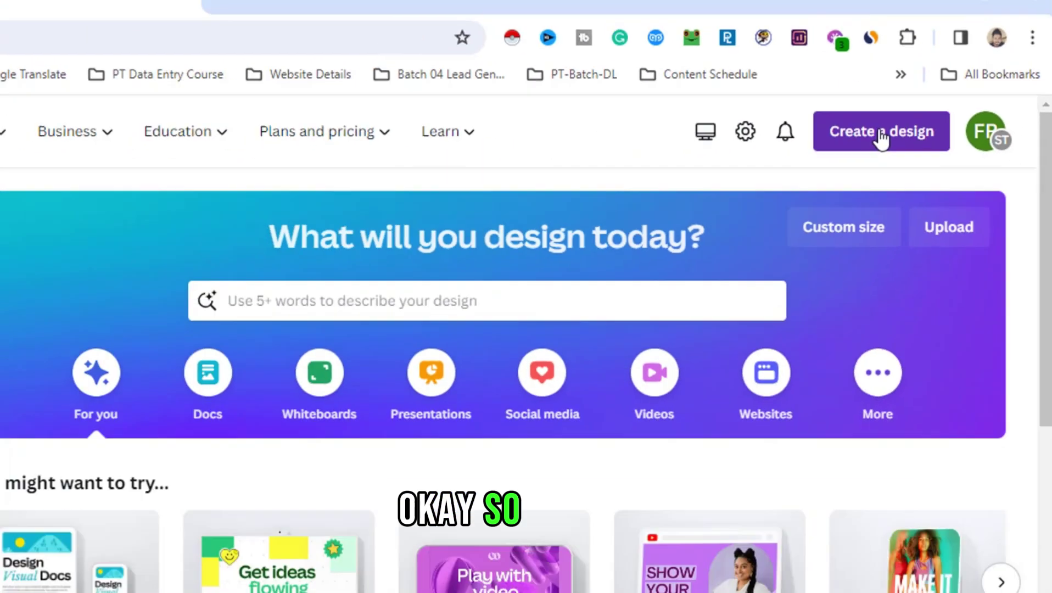
click(881, 135)
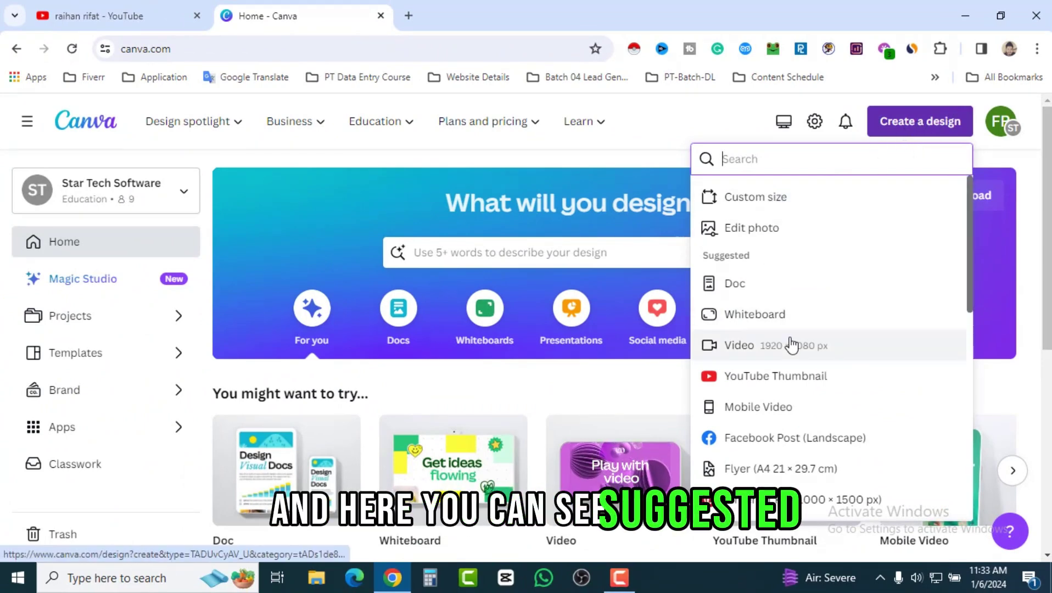
scroll(793, 343, down, 1)
scroll(793, 343, down, 3)
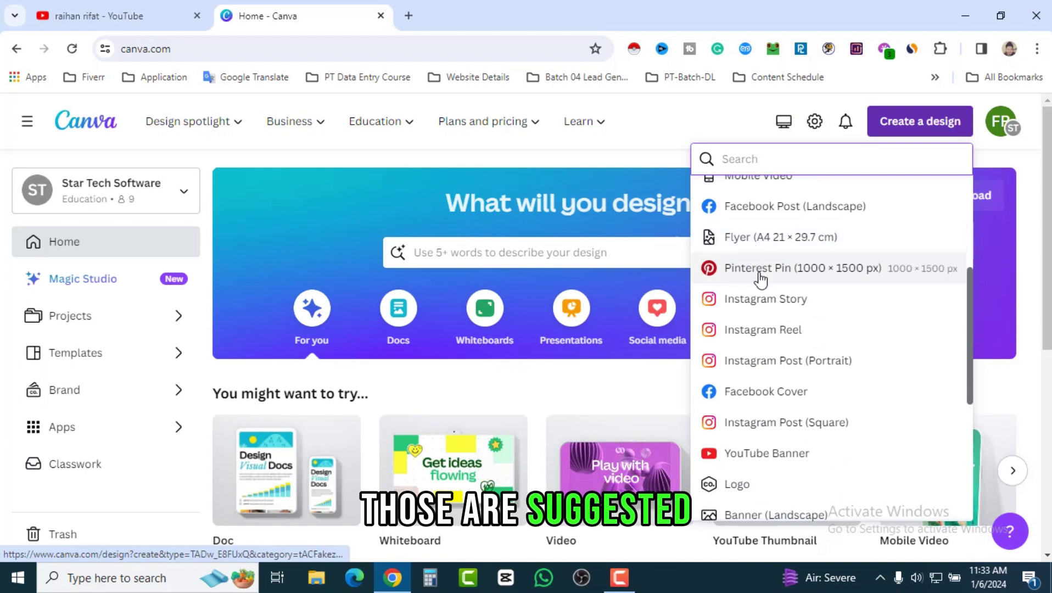
scroll(764, 295, down, 4)
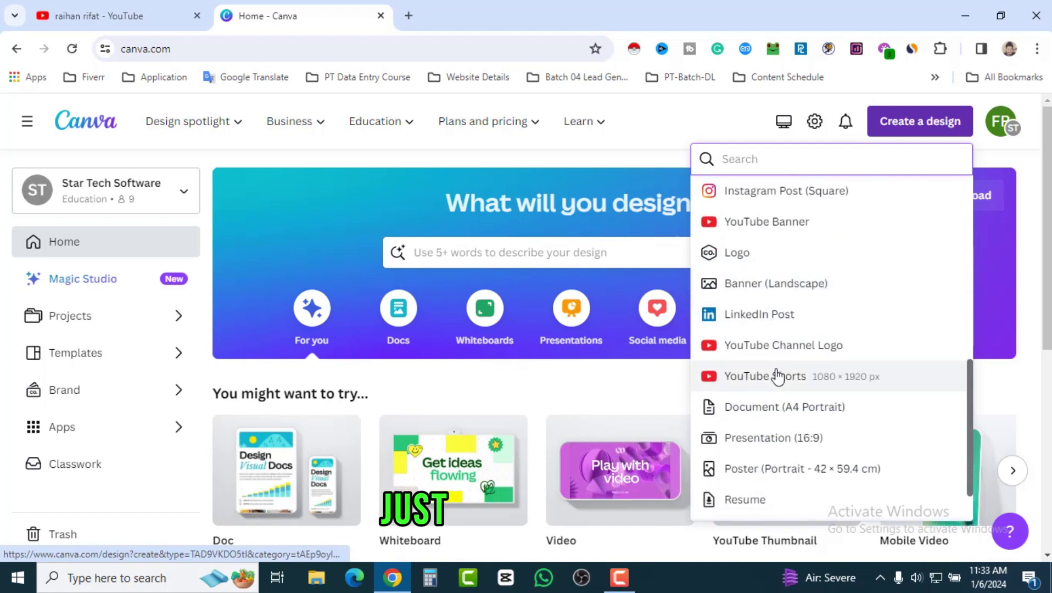
scroll(794, 470, down, 1)
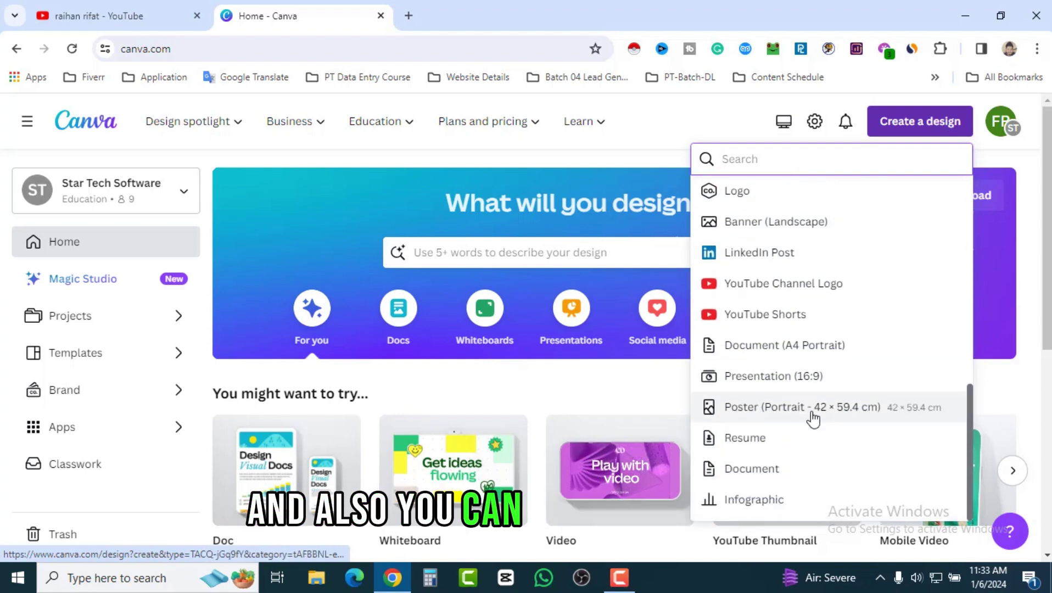
scroll(805, 365, up, 7)
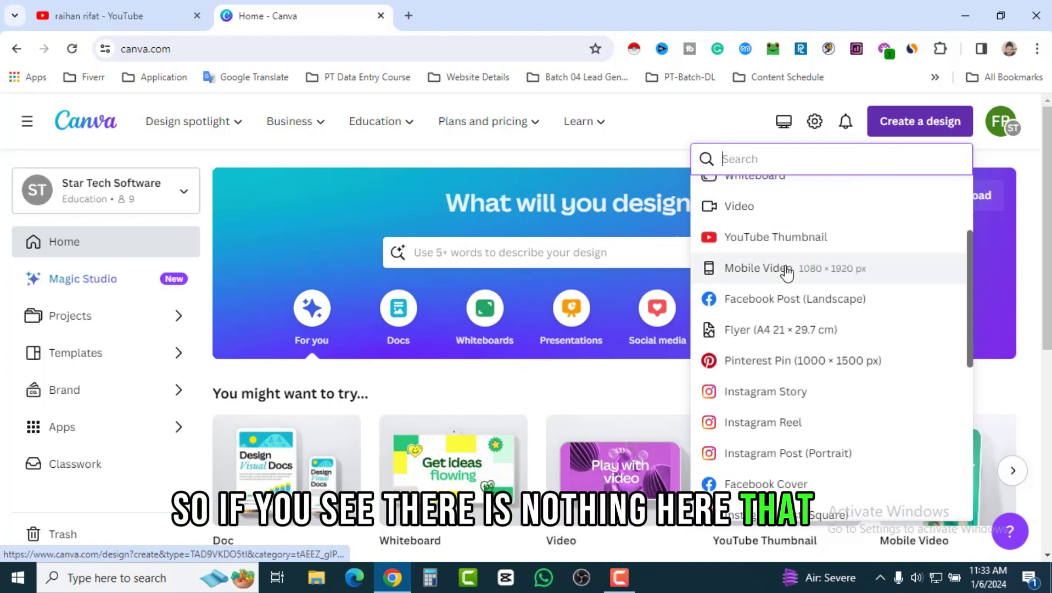
scroll(821, 352, down, 6)
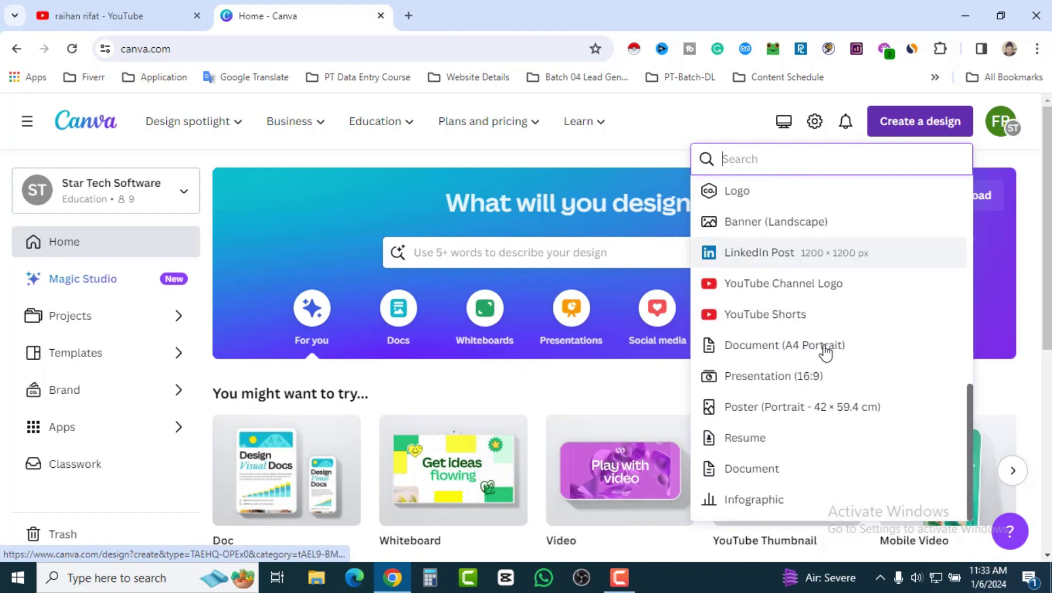
click(615, 400)
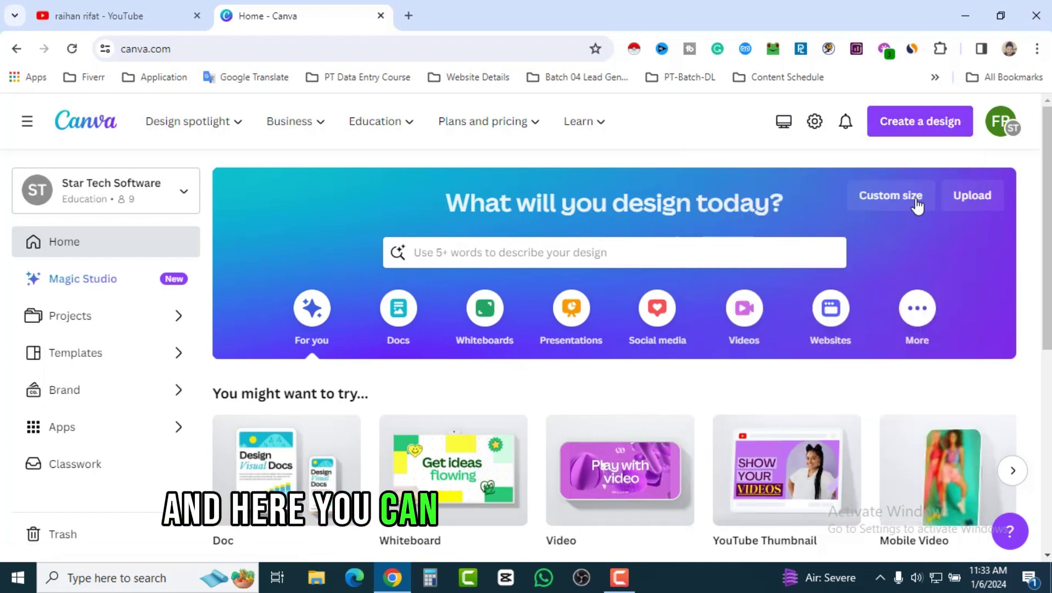
Step: Open the custom-size options for a new design and examine the width, height and unit settings
click(927, 125)
scroll(858, 276, down, 4)
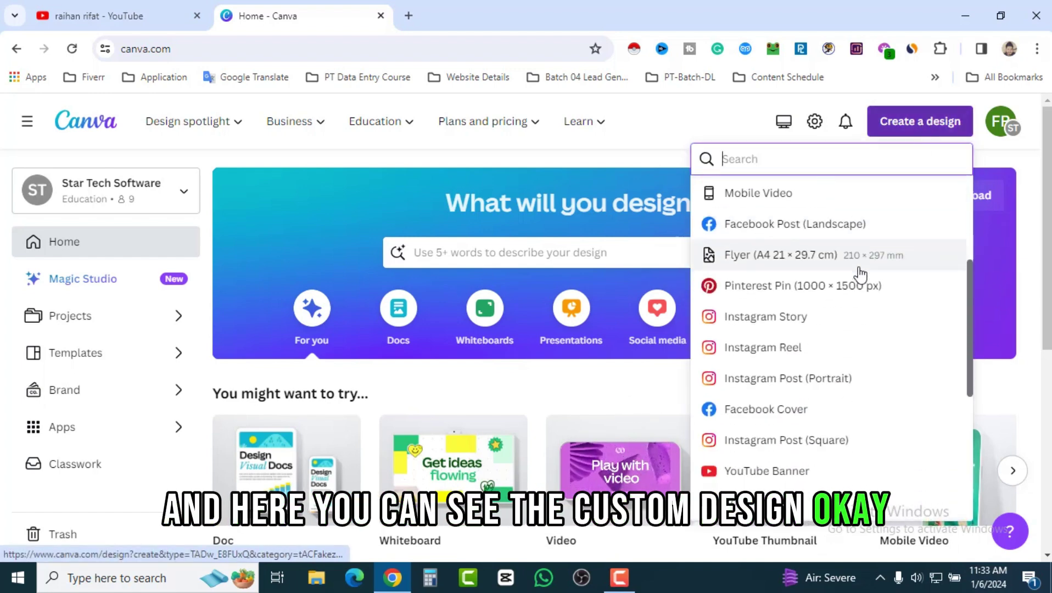
scroll(860, 274, up, 4)
click(783, 201)
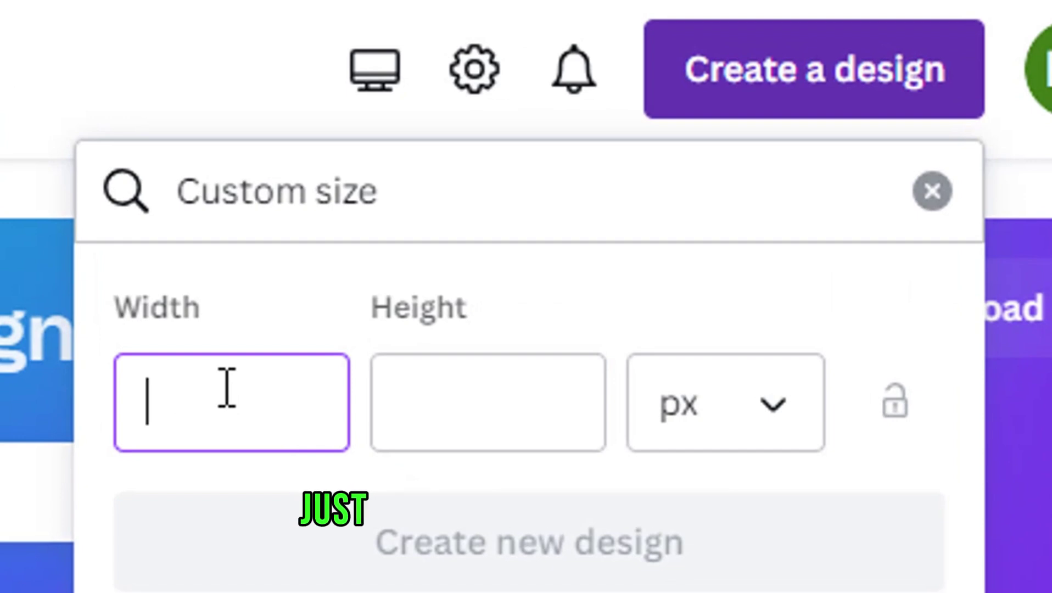
click(418, 409)
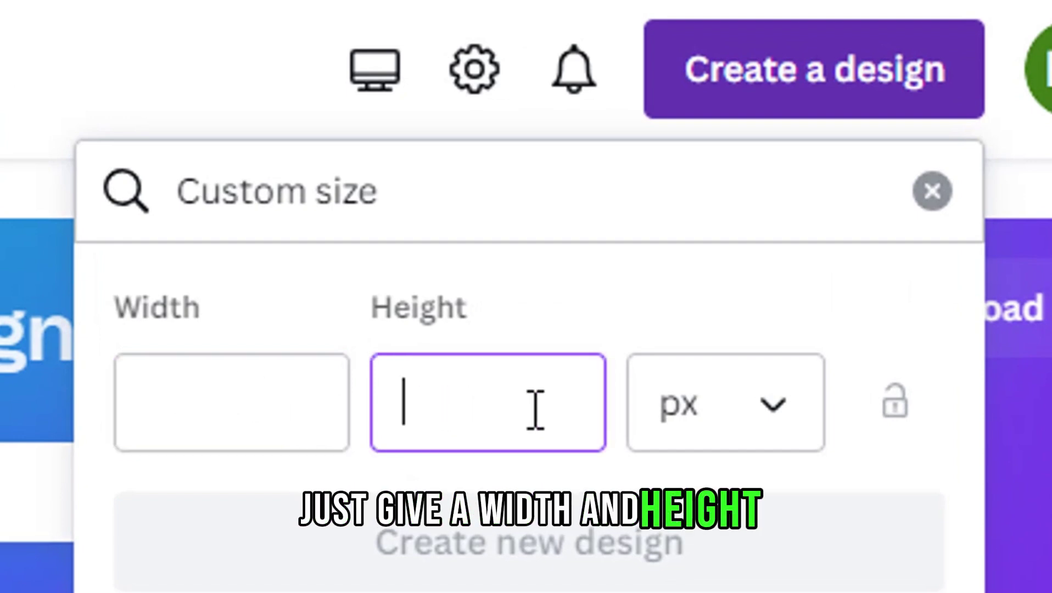
click(764, 410)
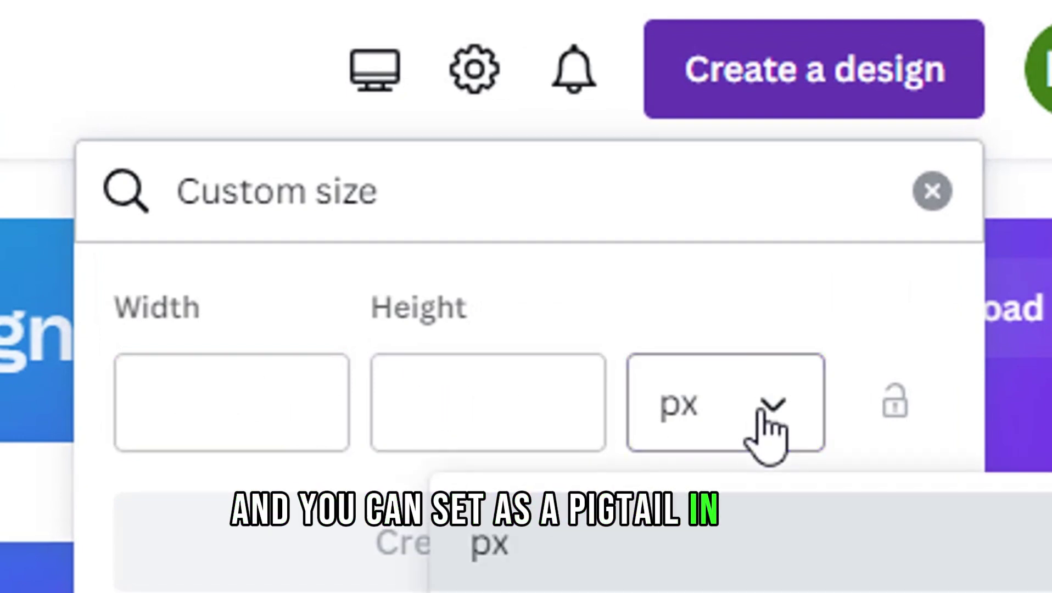
click(764, 411)
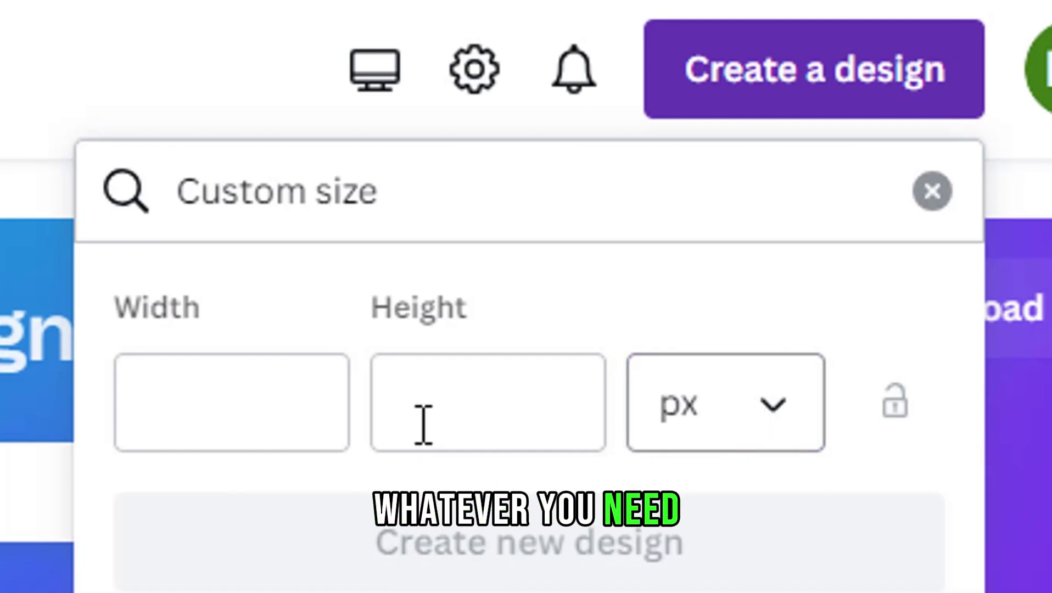
Step: Enter a custom size of 500 × 500 px, review the suggested design types, and leave without creating a design
click(269, 403)
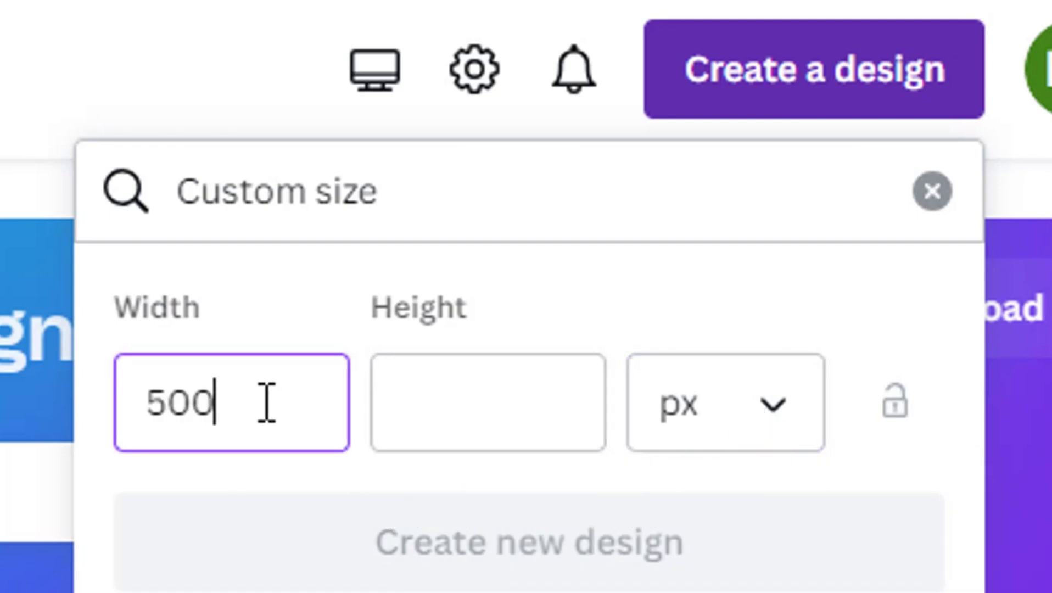
click(468, 397)
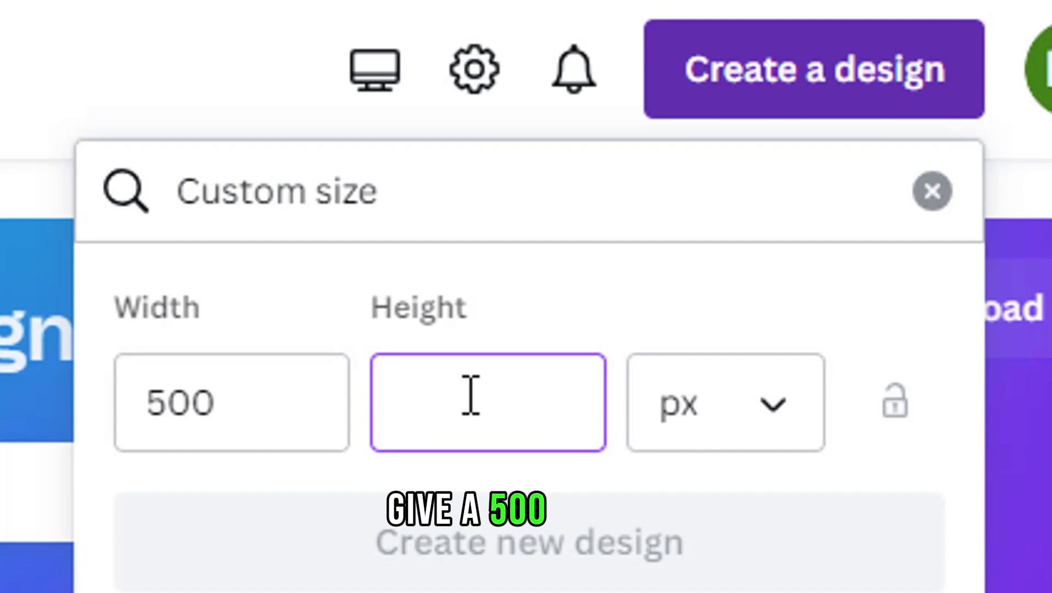
text(500)
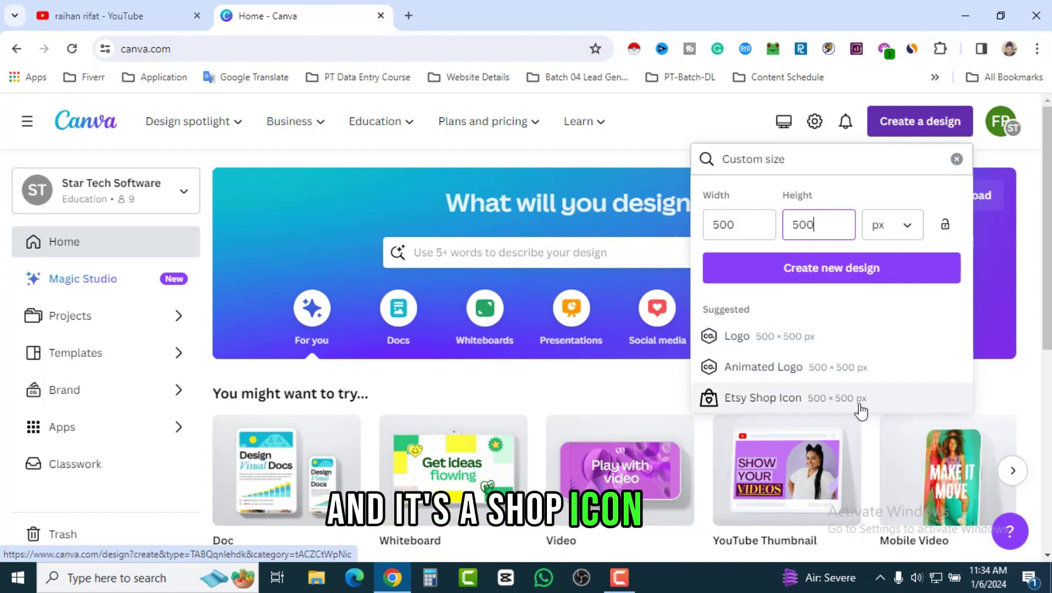
click(957, 160)
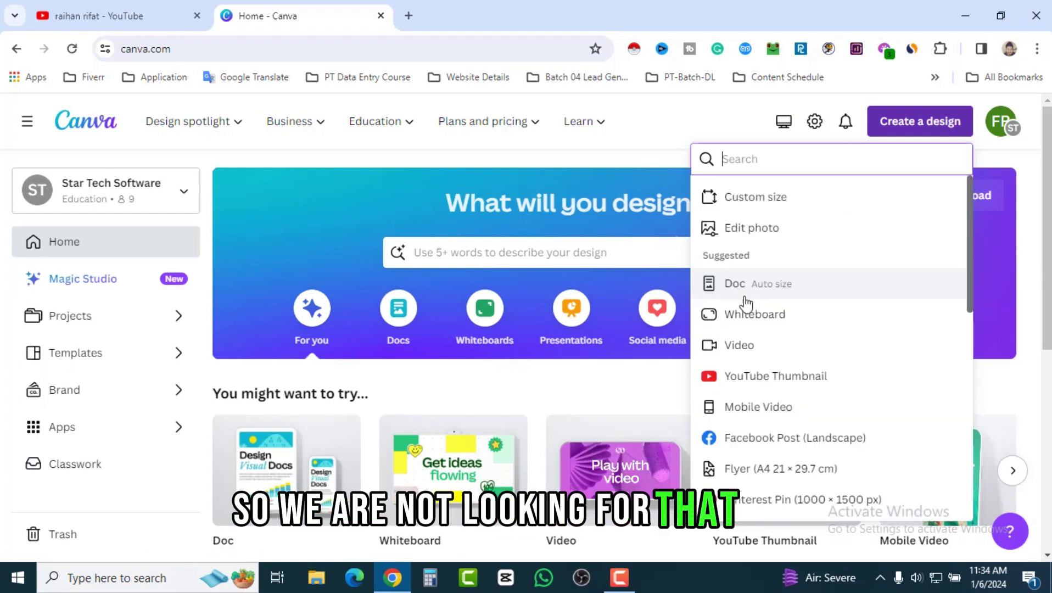
click(639, 383)
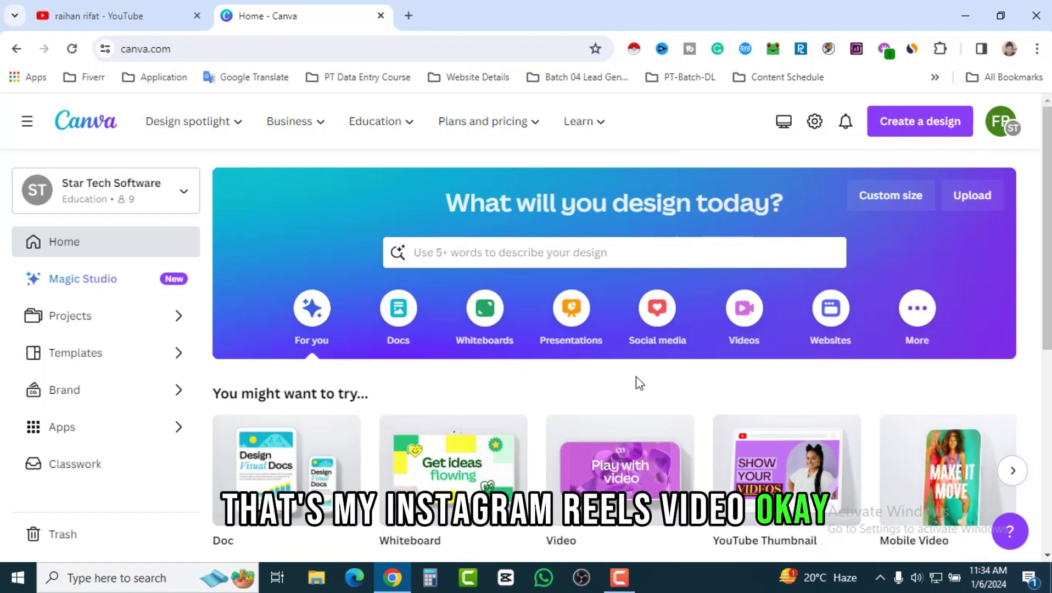
Step: Search the home page templates for "ree" and look over the reel suggestions
click(562, 245)
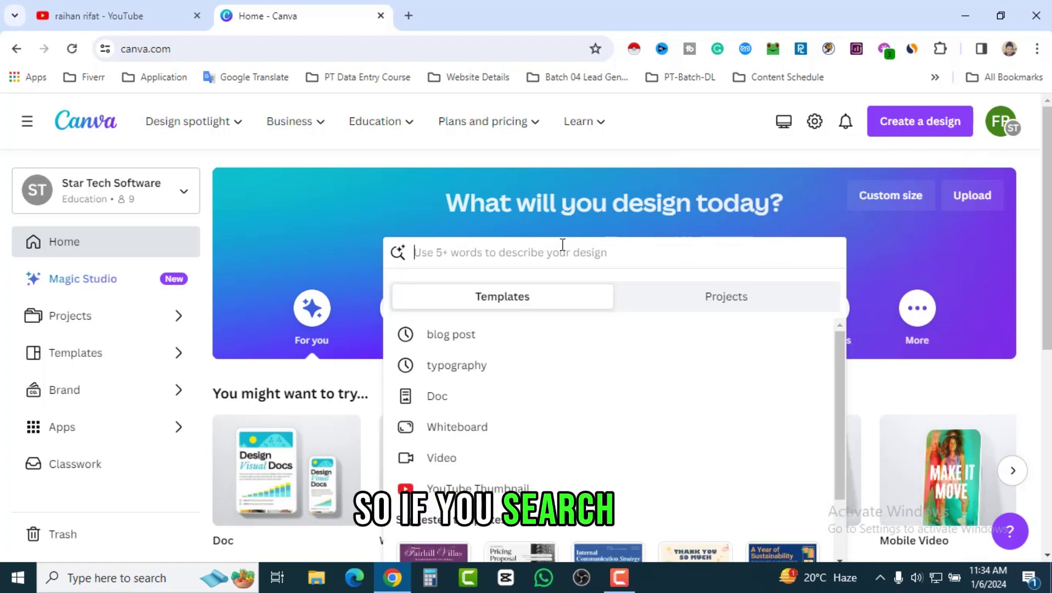
text(ree)
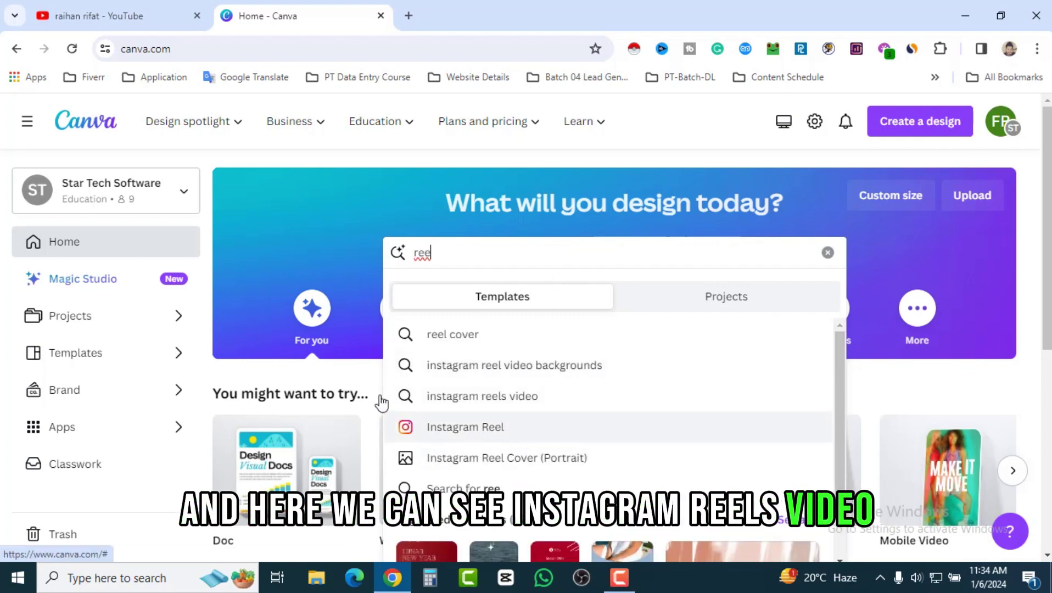
click(348, 376)
Step: Create a blank 1080 × 1920 px Instagram Reel design from the suggested formats on the home page
scroll(333, 365, down, 2)
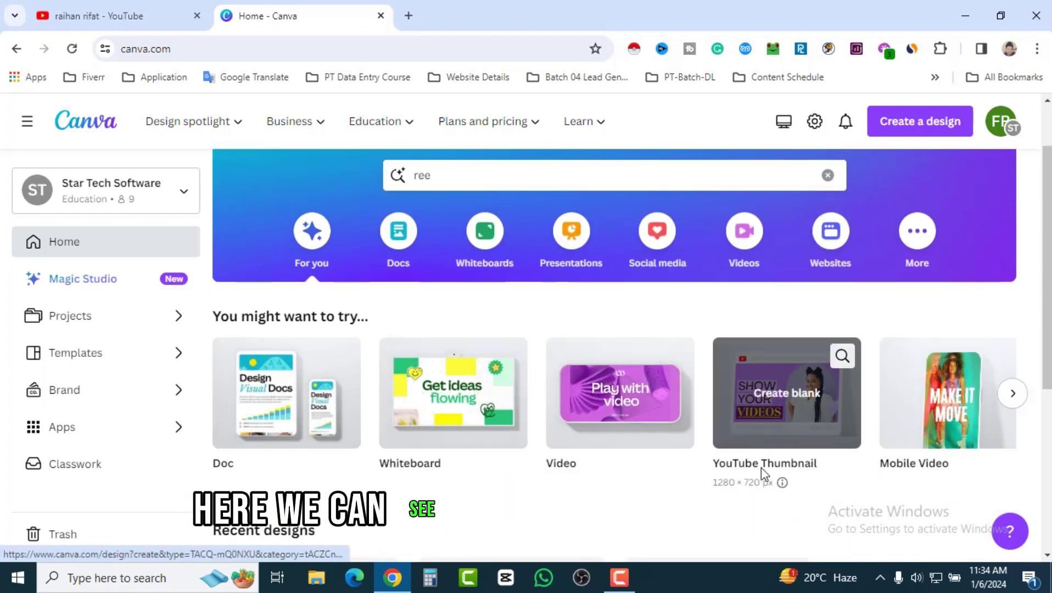
click(1014, 400)
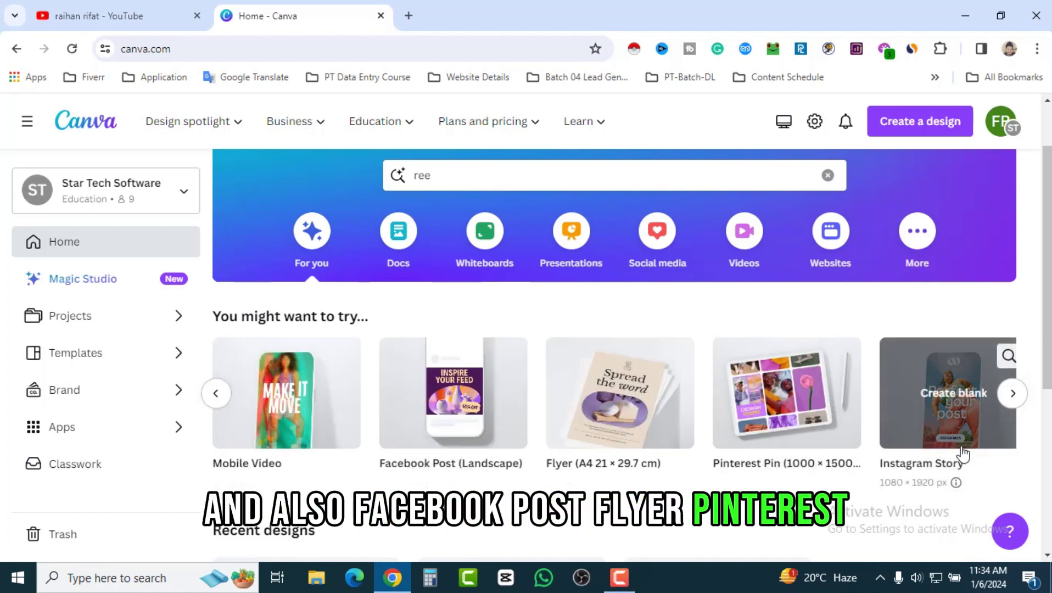
click(1013, 393)
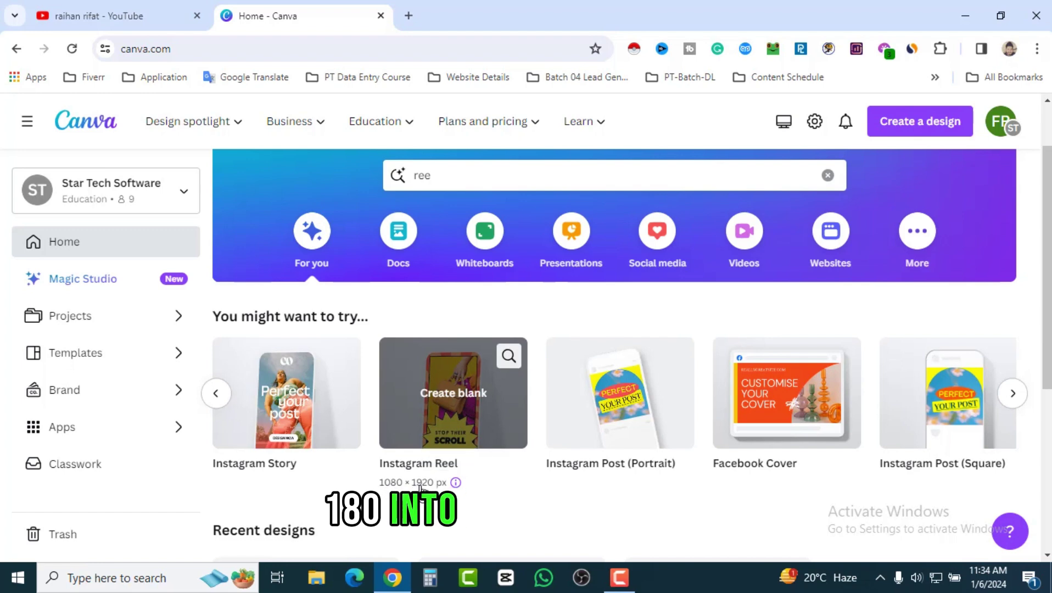
click(457, 406)
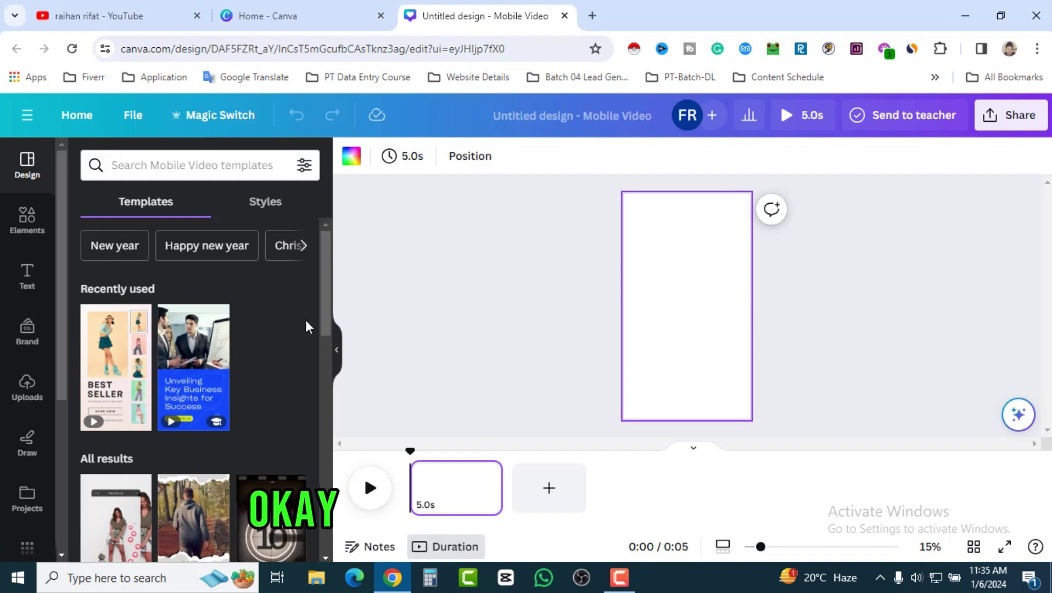
Step: Search the new design's templates for "products"
click(176, 167)
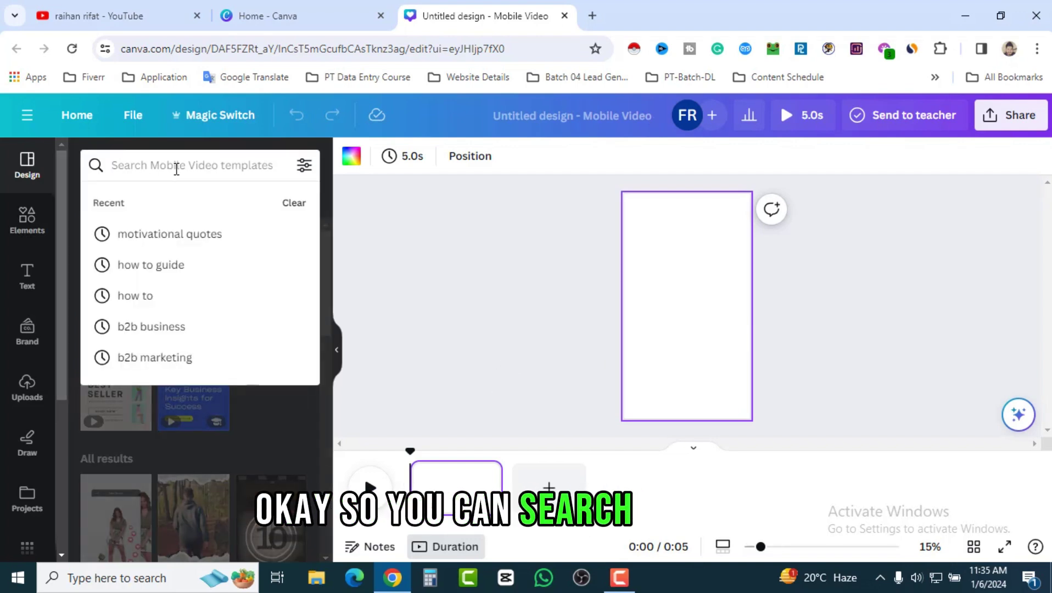
click(176, 169)
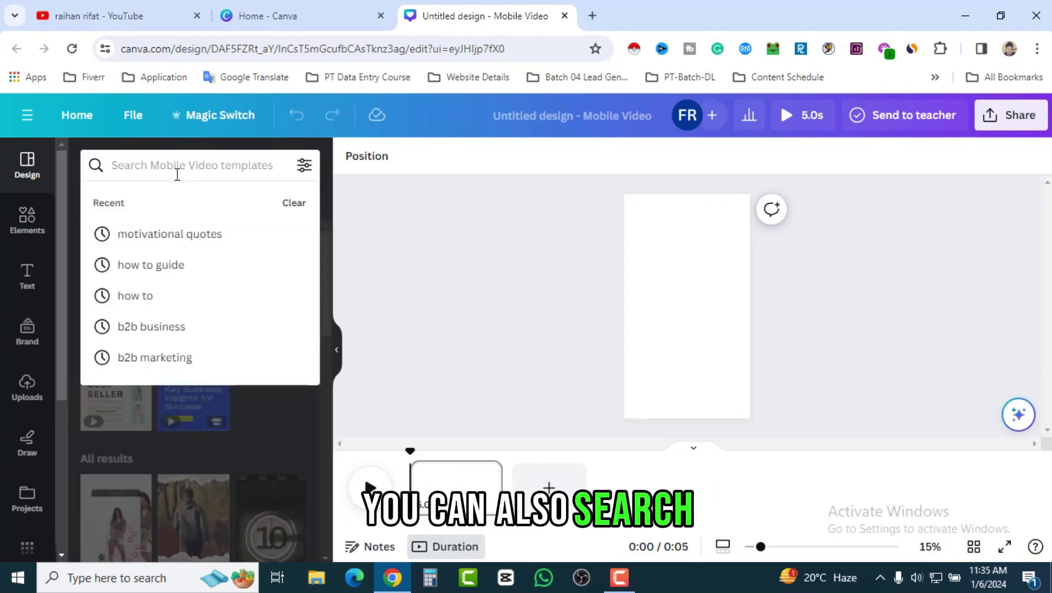
text(pr)
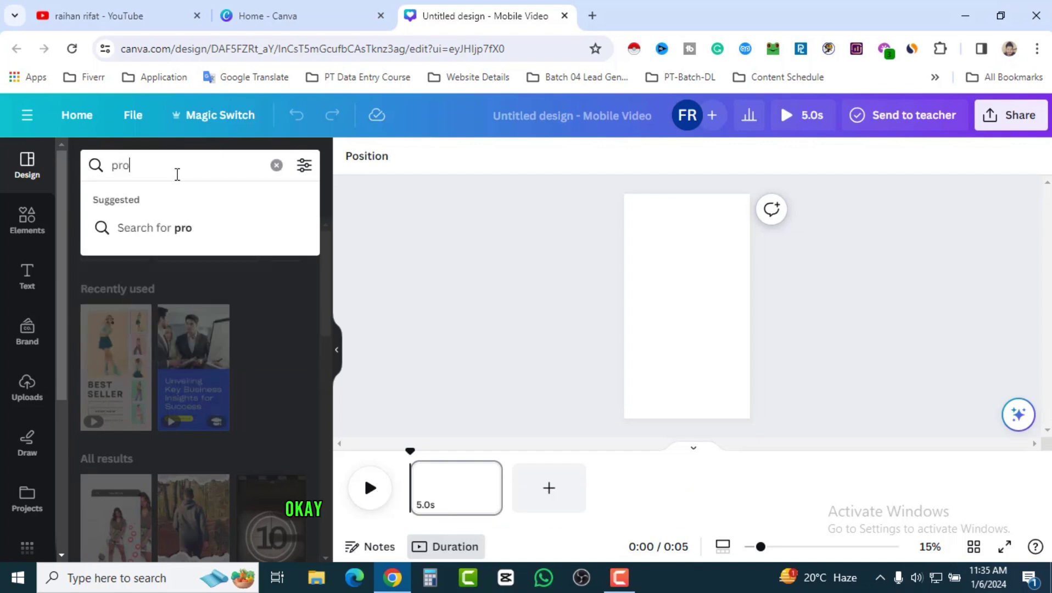
text(oducts)
key(Return)
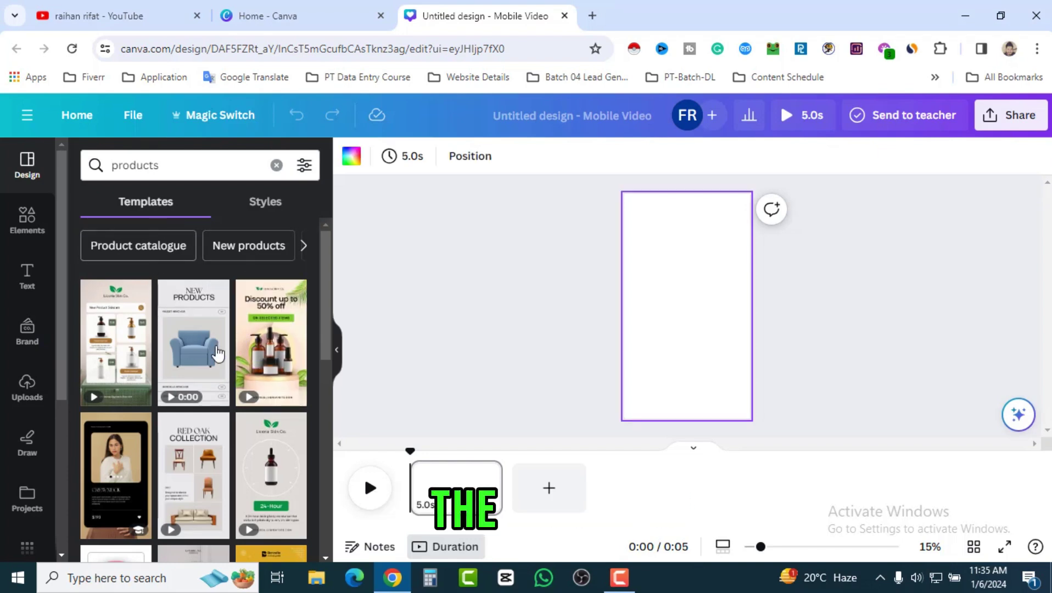
Step: Browse the product templates and examine the designs that could be customized for the reel
scroll(218, 353, down, 4)
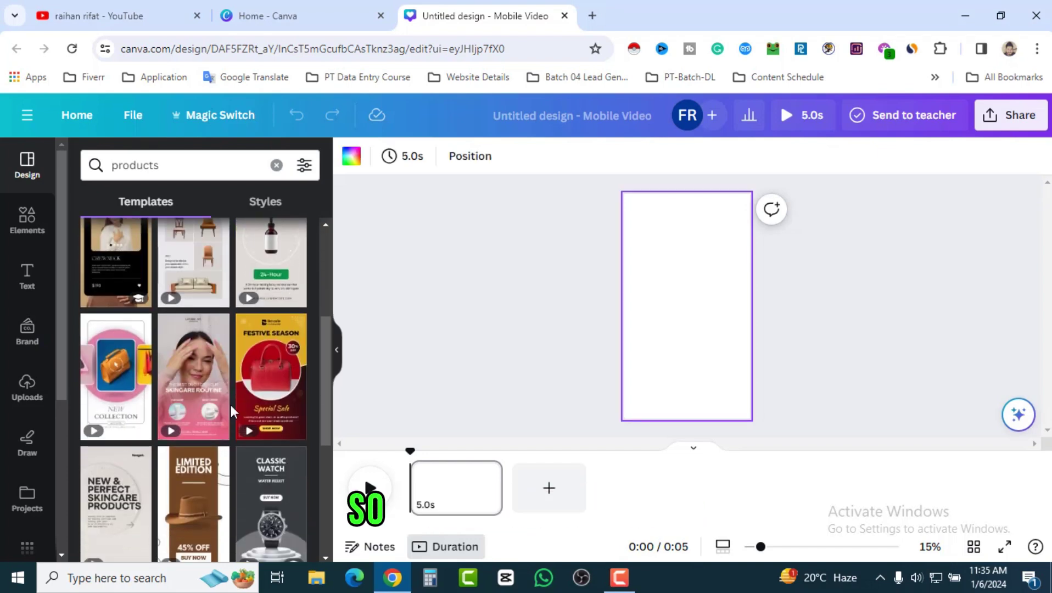
scroll(232, 408, down, 3)
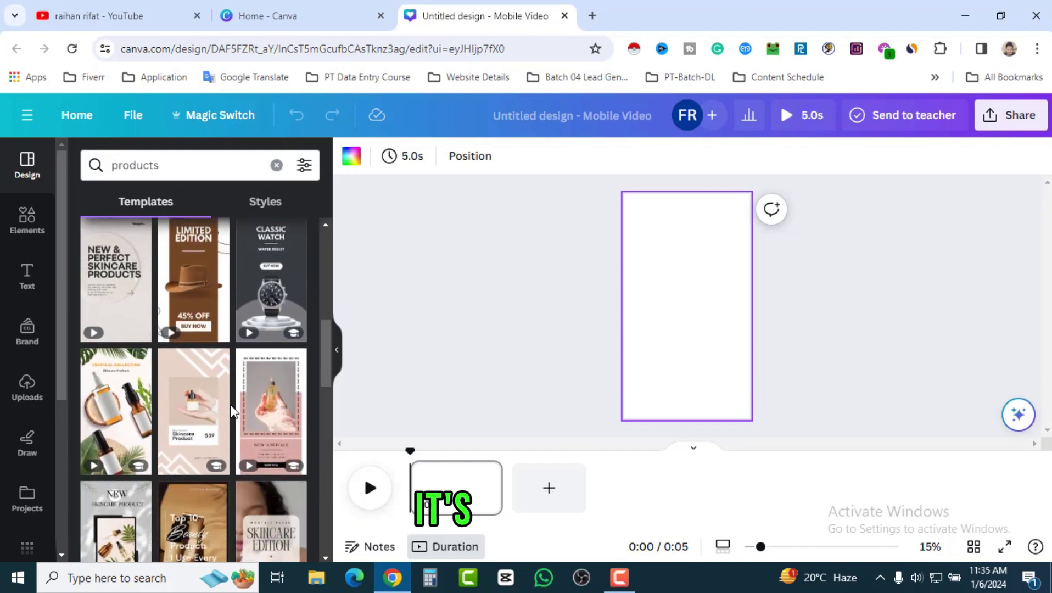
scroll(231, 410, down, 10)
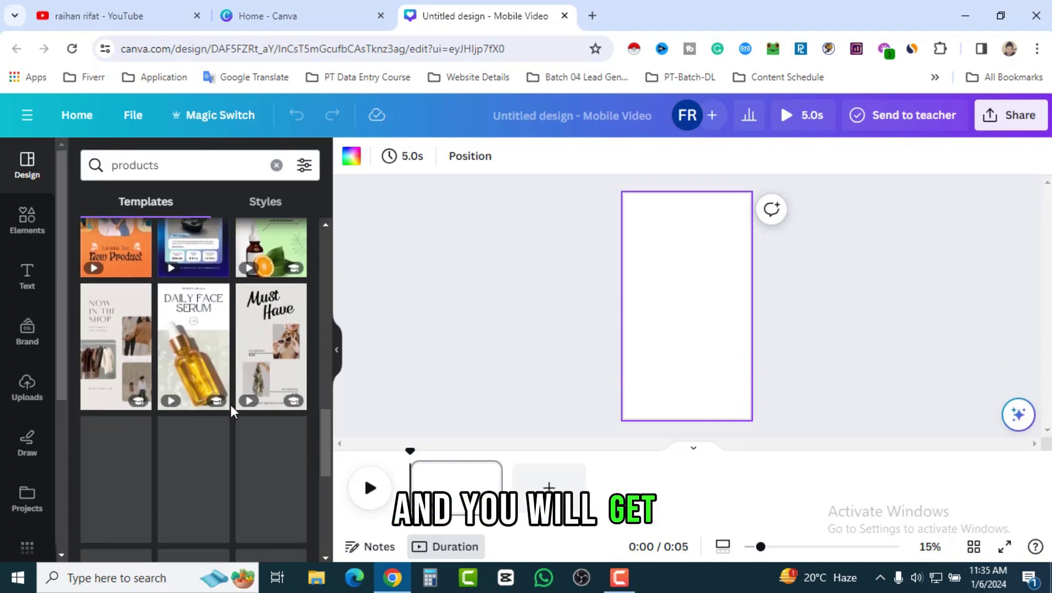
scroll(232, 407, down, 3)
scroll(233, 406, down, 3)
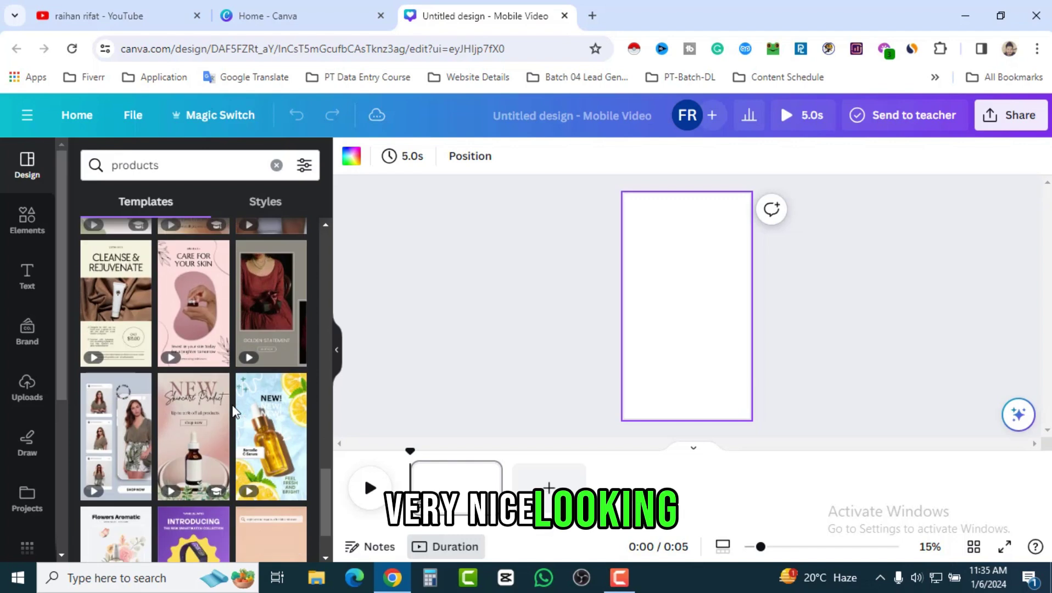
scroll(232, 409, down, 10)
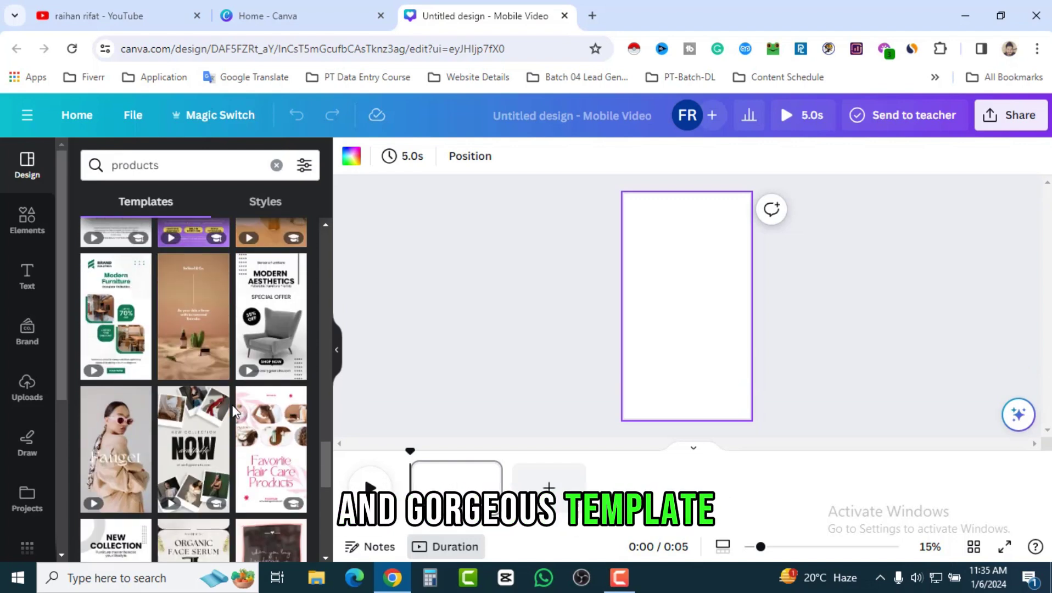
scroll(232, 409, down, 10)
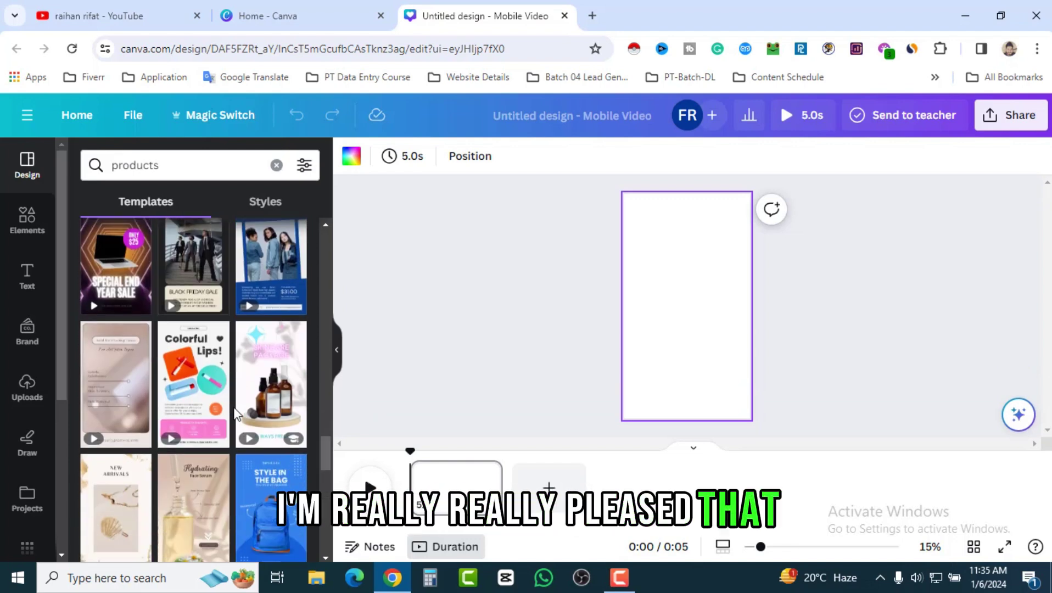
scroll(228, 451, down, 5)
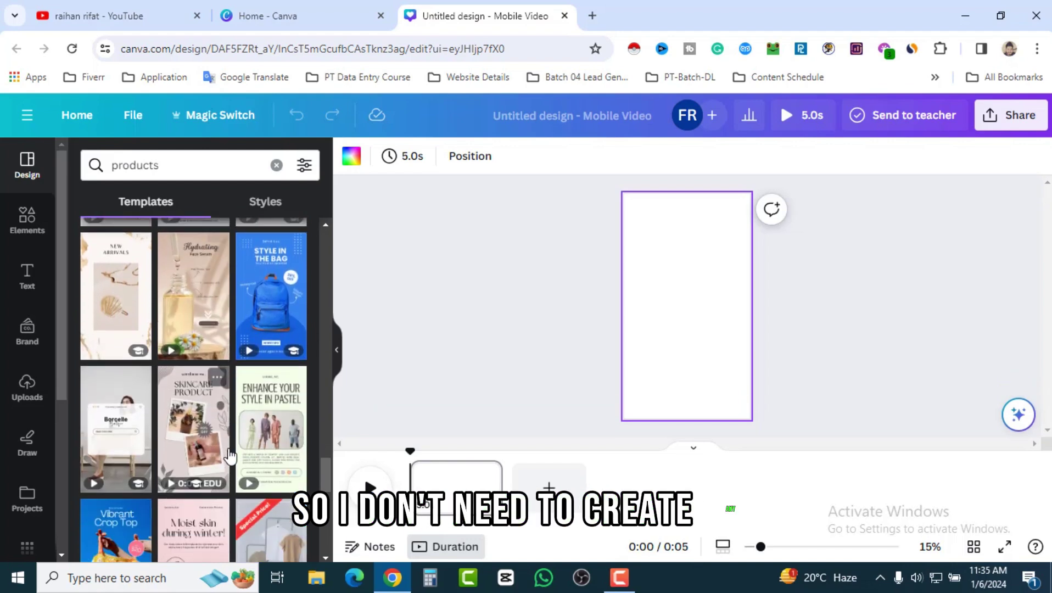
scroll(232, 453, down, 5)
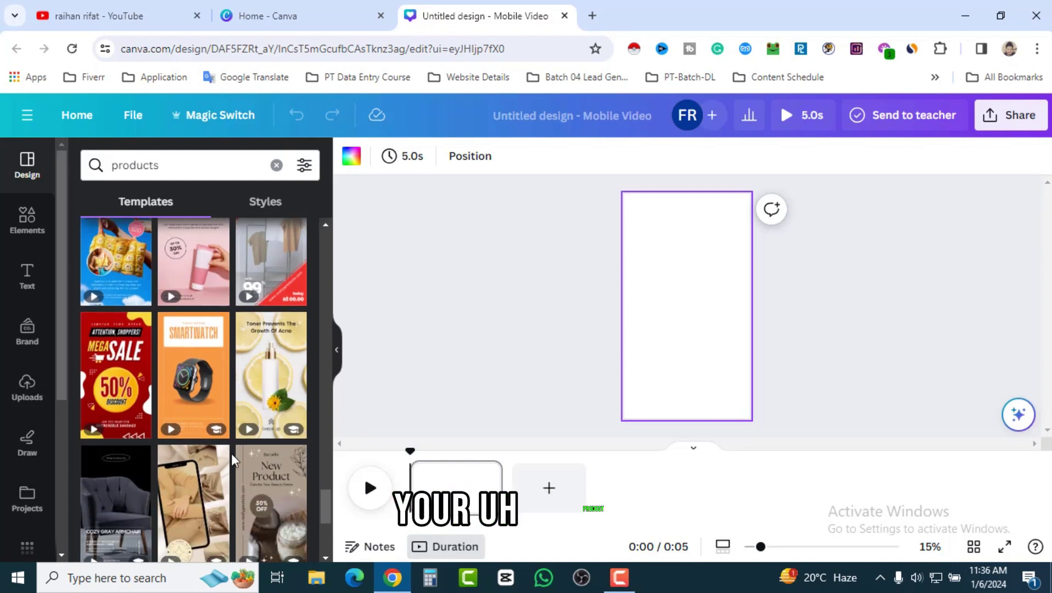
scroll(231, 453, down, 5)
scroll(231, 454, down, 5)
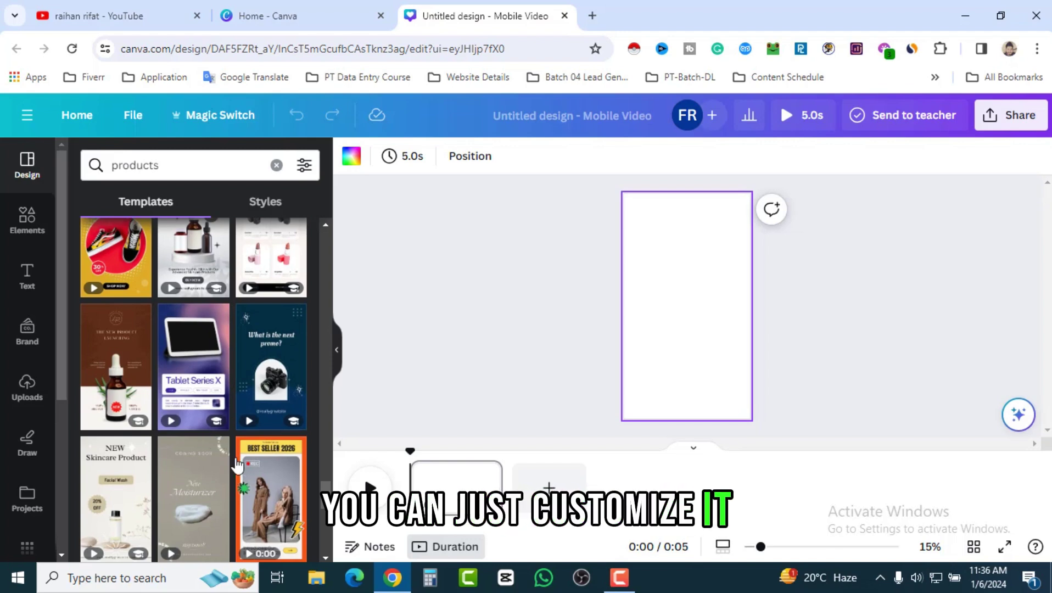
scroll(237, 464, down, 8)
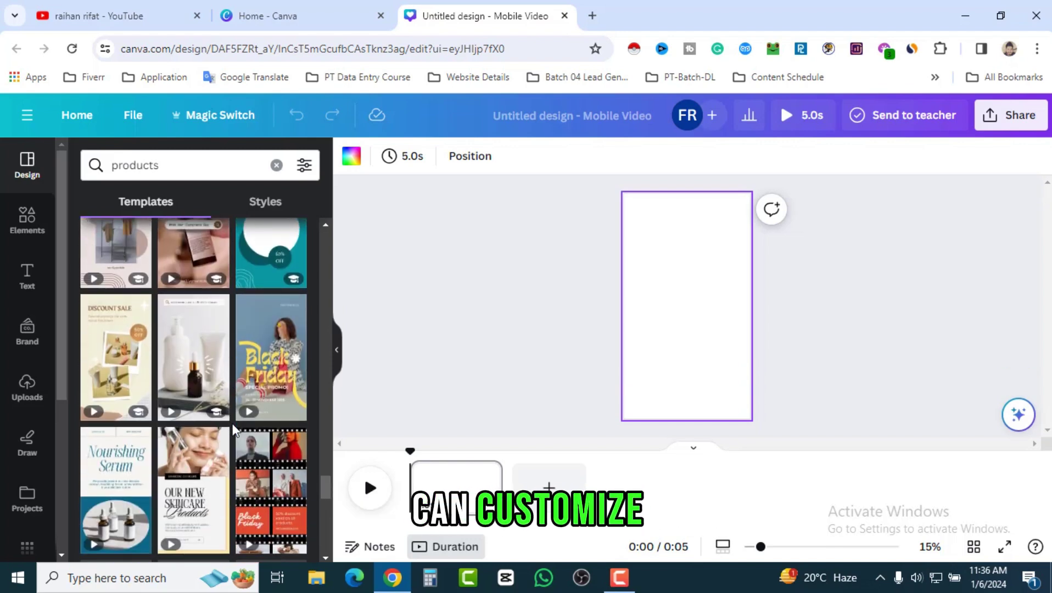
scroll(233, 431, down, 8)
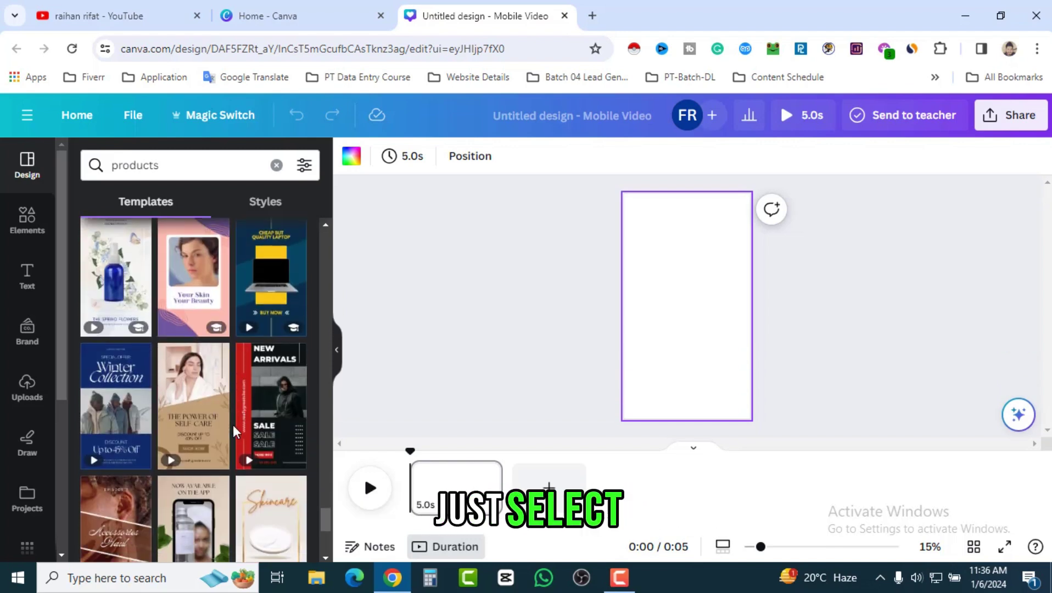
scroll(234, 426, down, 4)
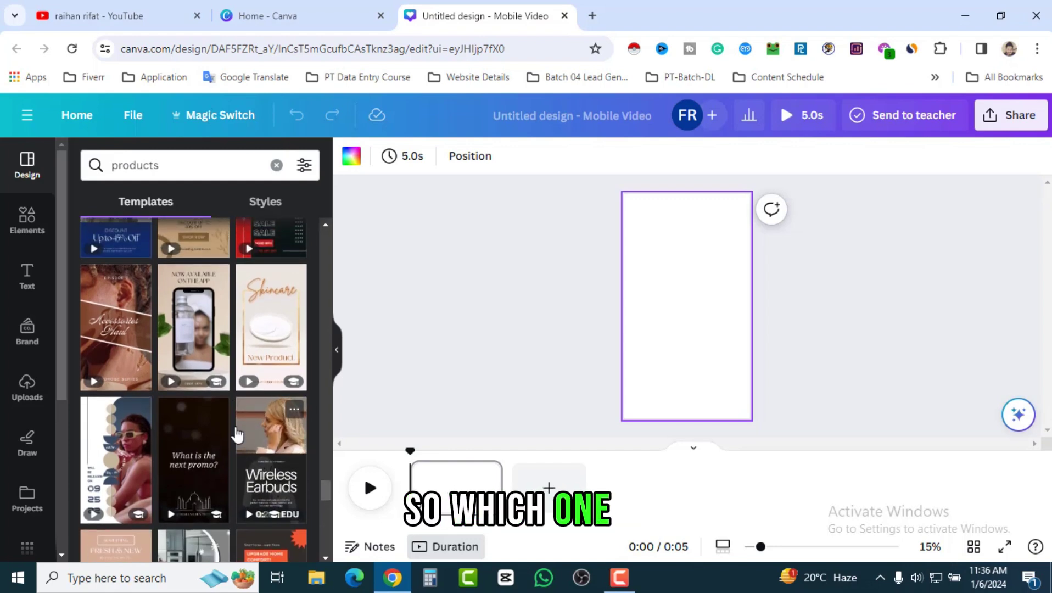
scroll(237, 434, down, 10)
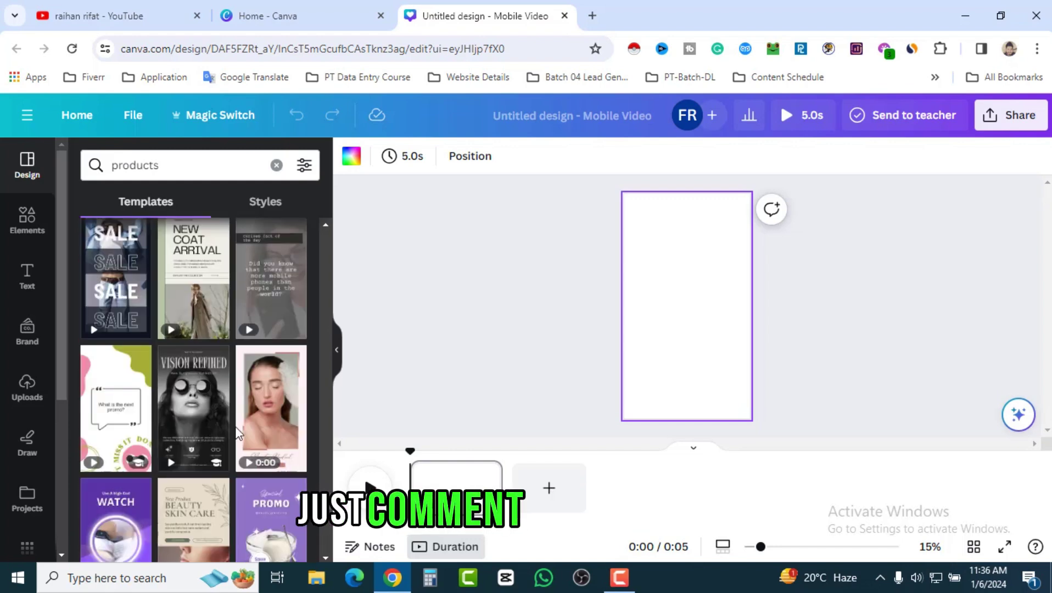
scroll(236, 433, up, 6)
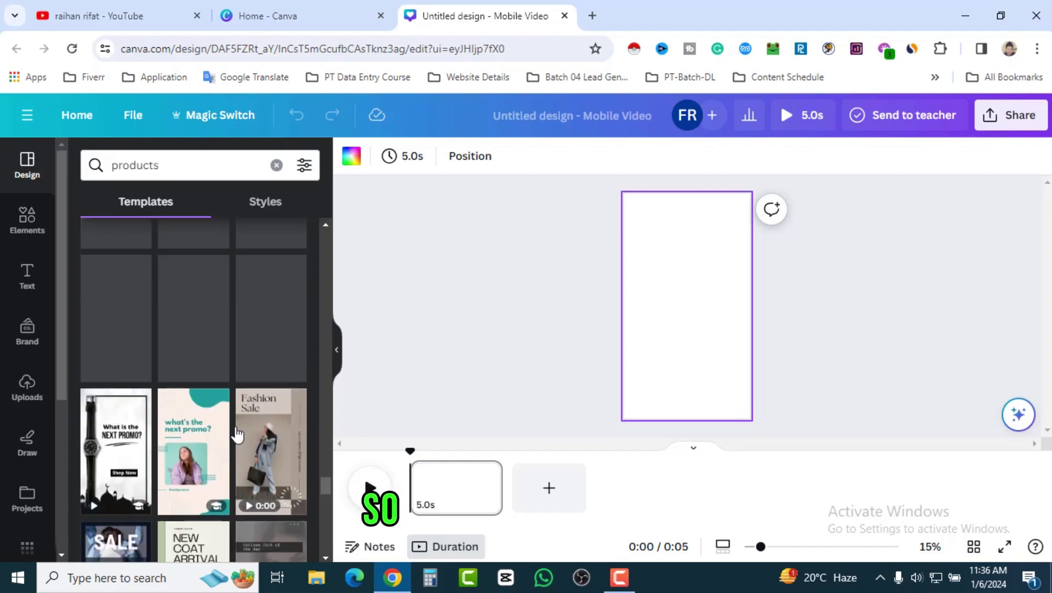
scroll(237, 433, up, 5)
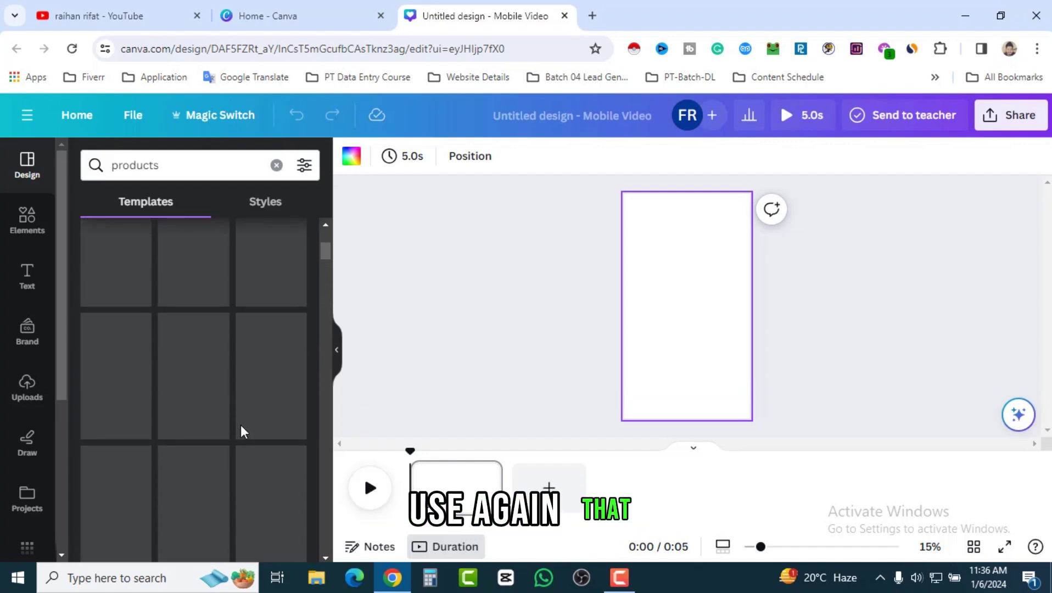
Step: Search the design templates for "New products" and look over the suggested reel designs
key(Home)
text(New)
key(Return)
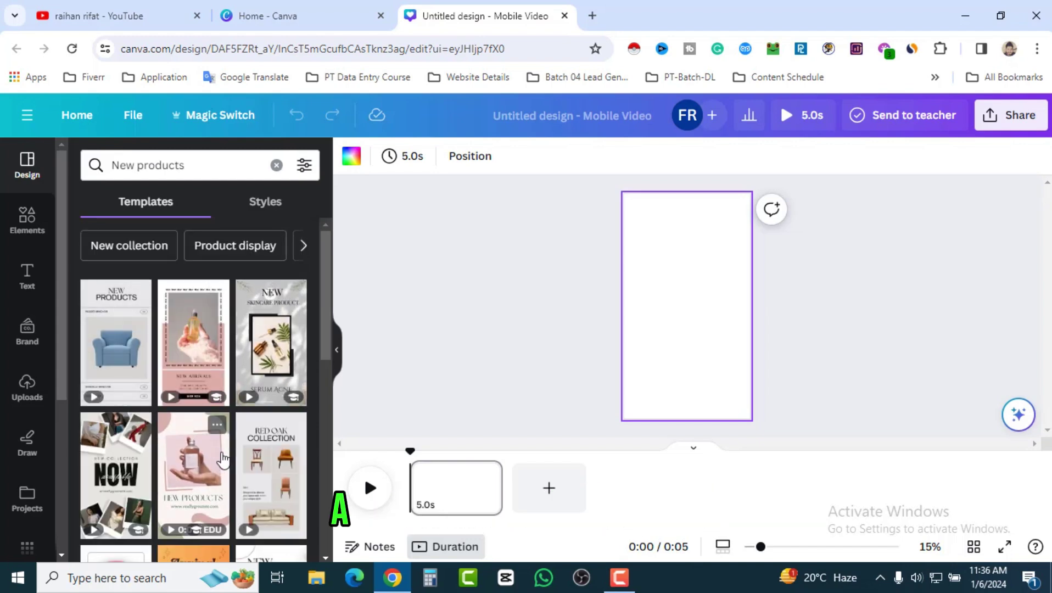
scroll(223, 459, down, 10)
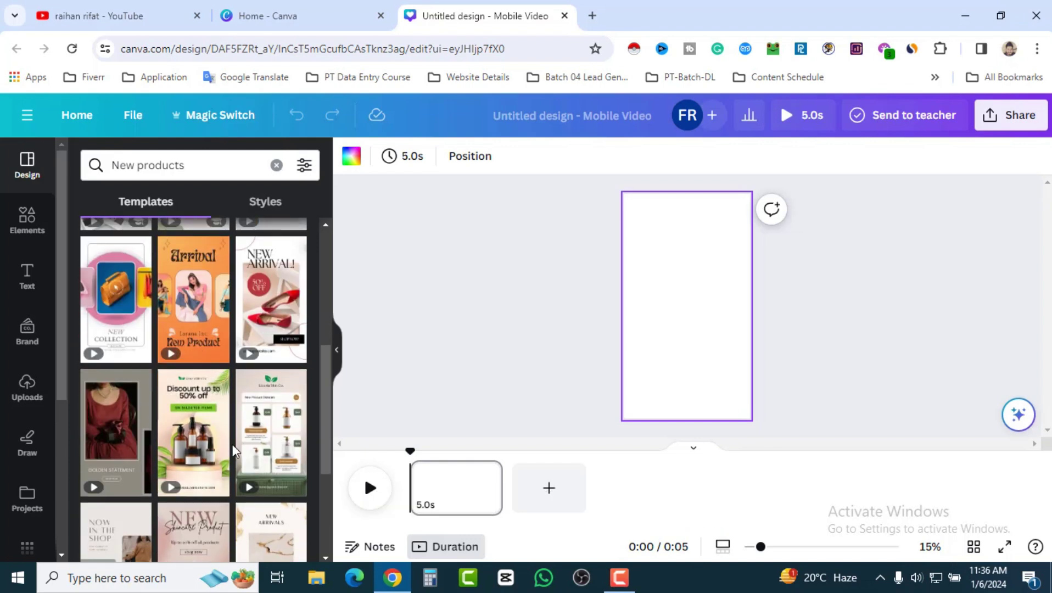
scroll(240, 446, up, 8)
scroll(240, 446, up, 2)
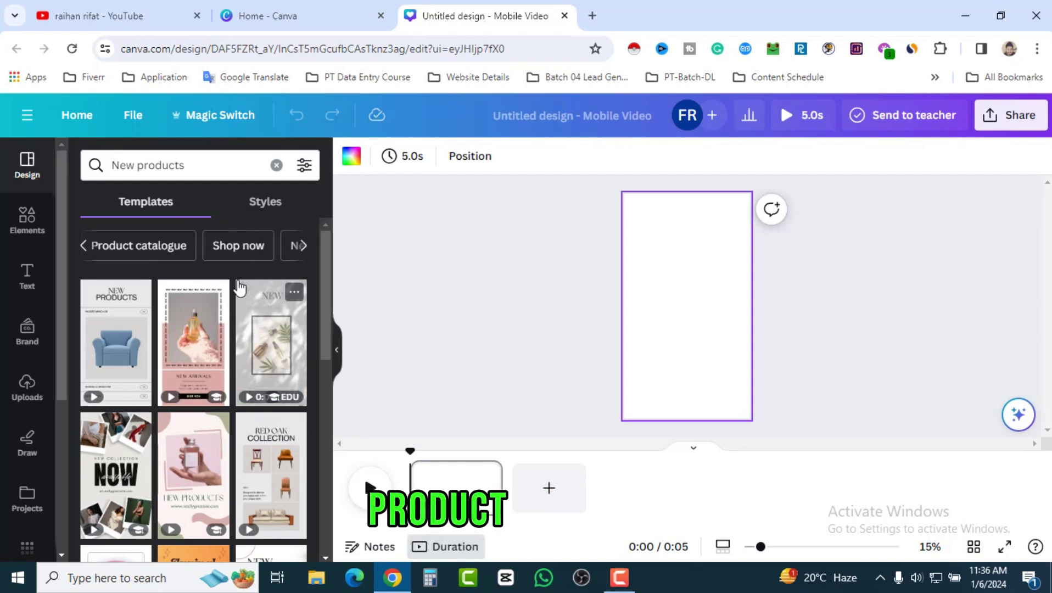
Step: Switch the template search to the suggested "Shop now" topic and open the red Mega Sale 50% discount template
click(240, 247)
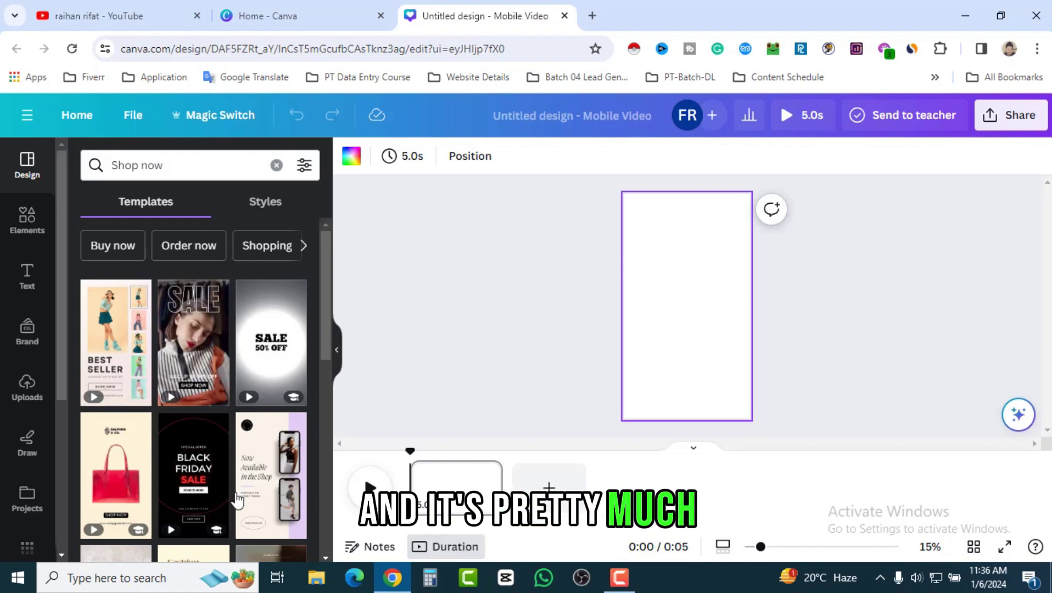
scroll(234, 482, down, 8)
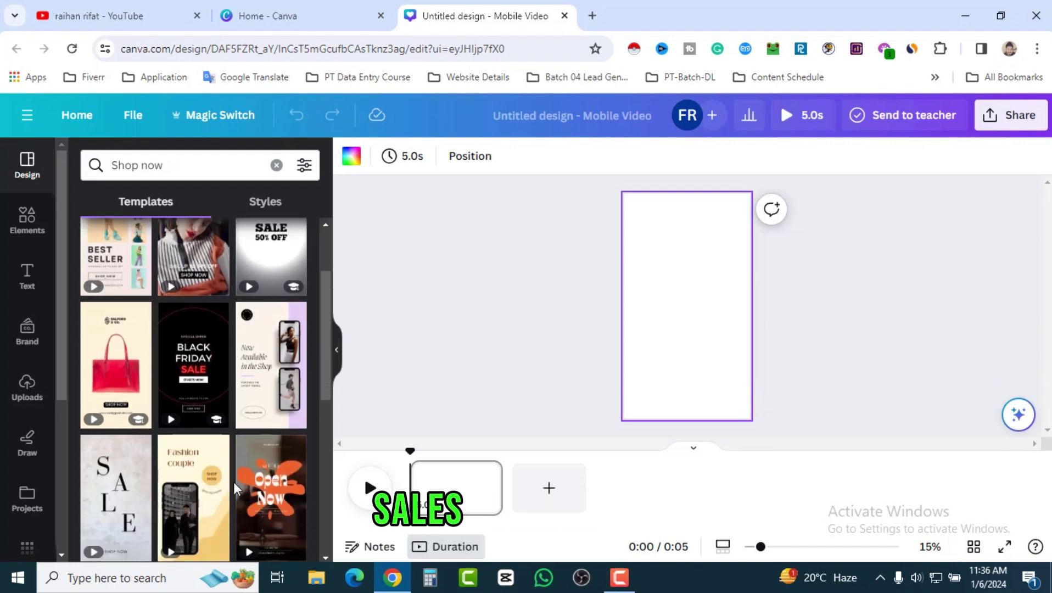
scroll(234, 482, down, 2)
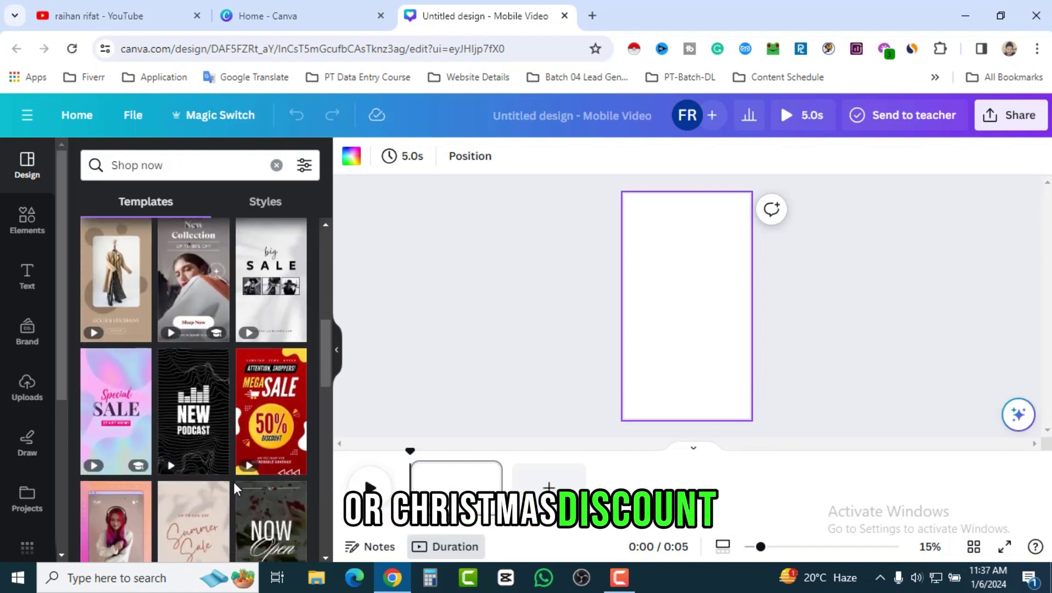
scroll(280, 450, up, 1)
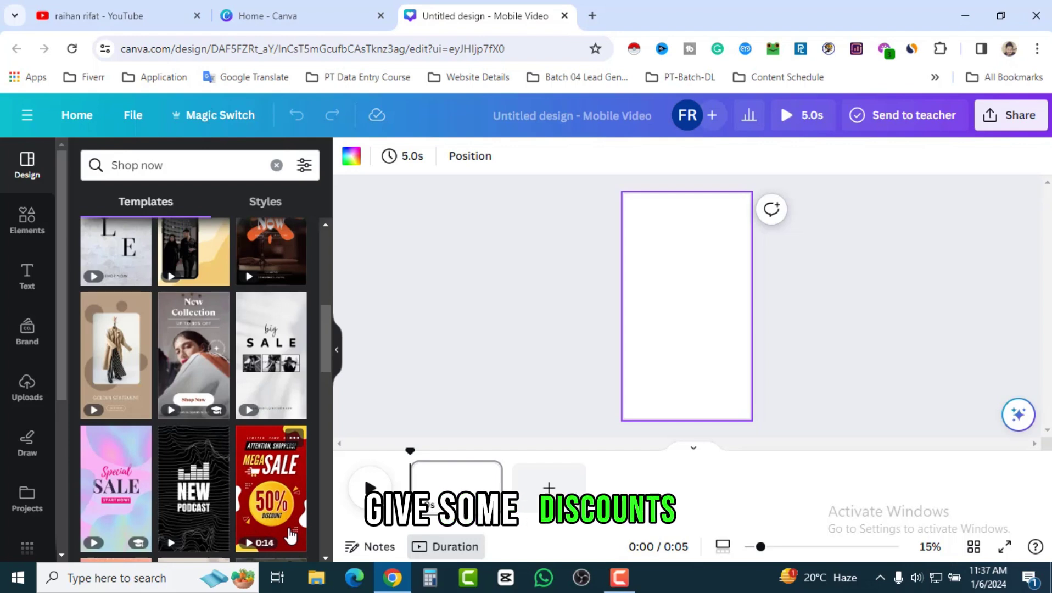
mouse_move(295, 505)
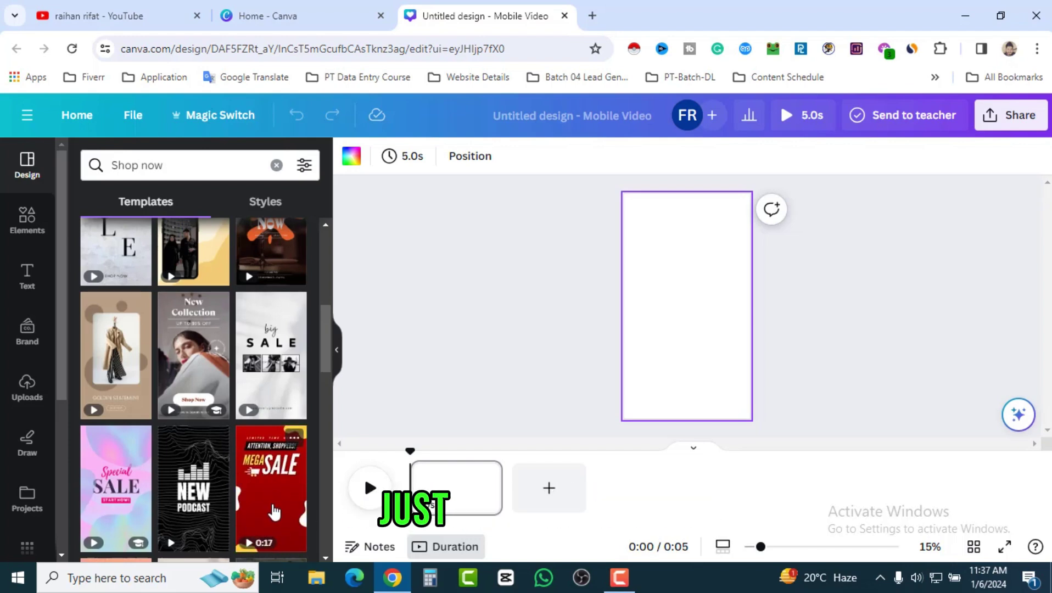
click(275, 512)
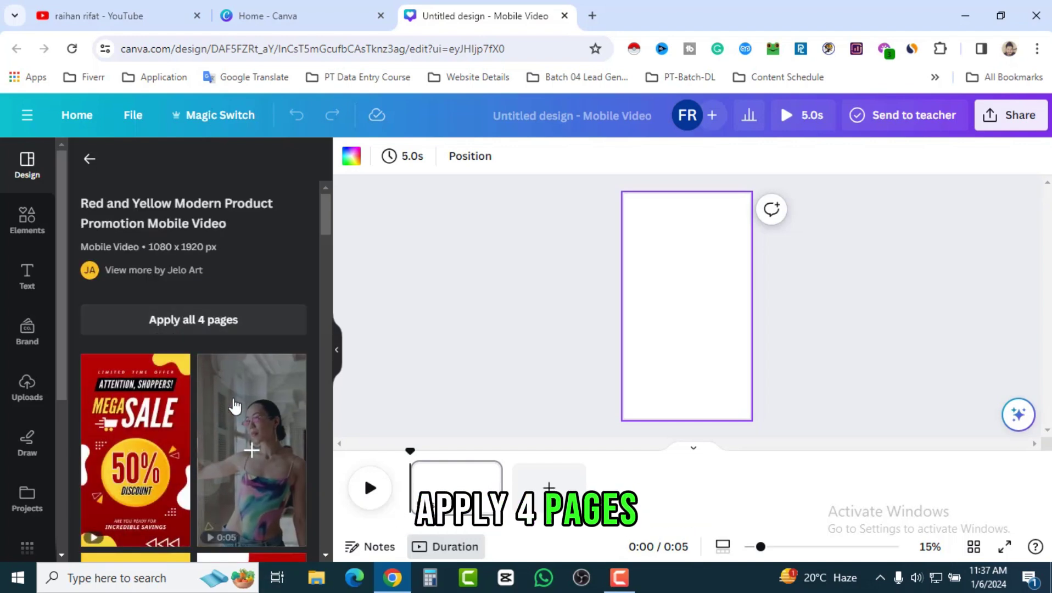
Step: Review the pages of the Red and Yellow Modern Product Promotion template and apply all 4 pages to the design
scroll(236, 401, down, 4)
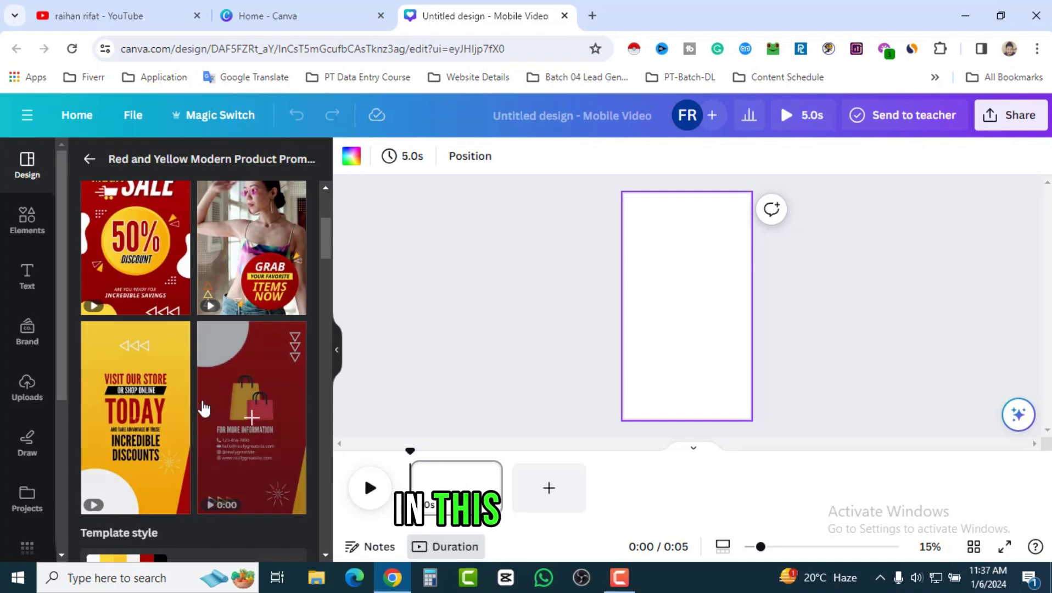
scroll(225, 429, down, 3)
scroll(244, 416, up, 4)
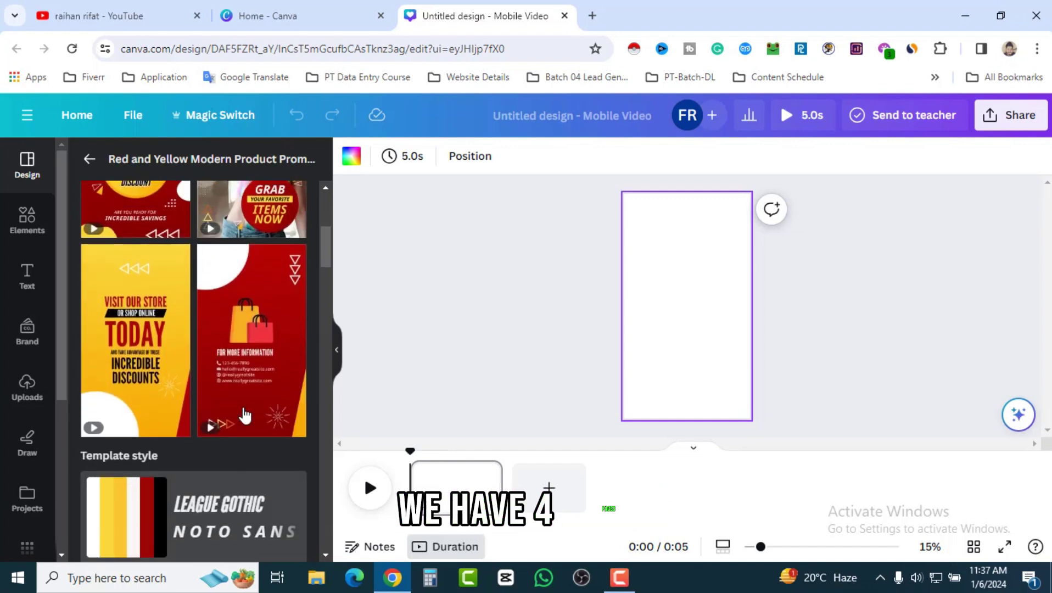
scroll(246, 417, up, 3)
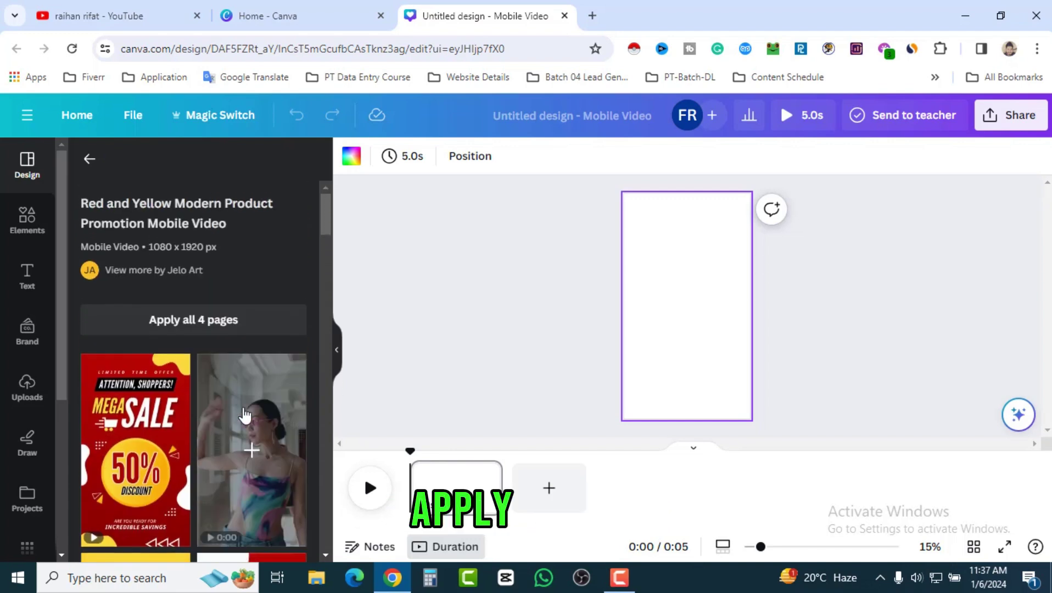
mouse_move(240, 405)
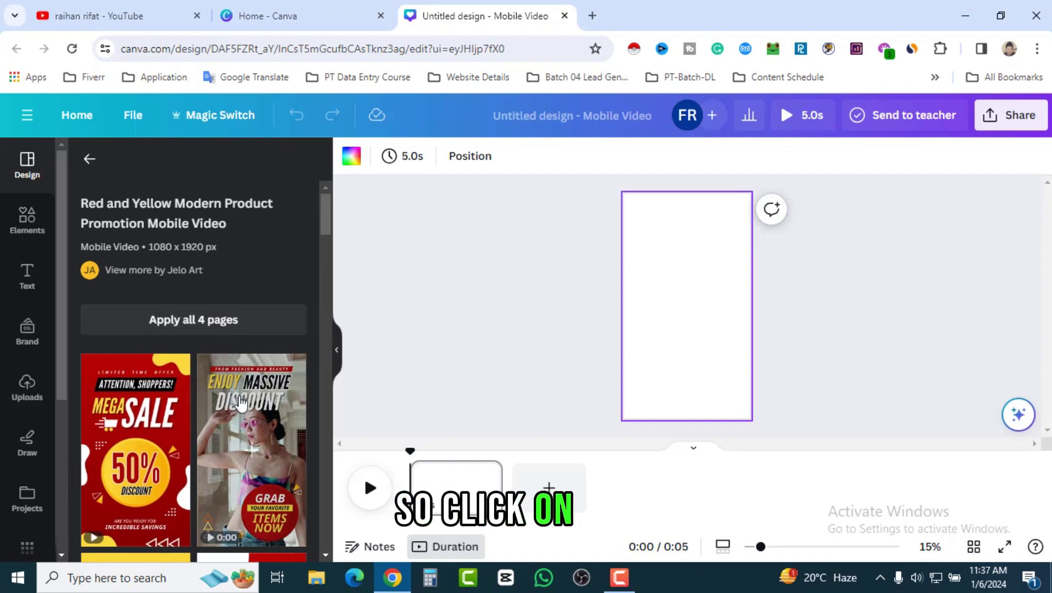
scroll(240, 405, down, 2)
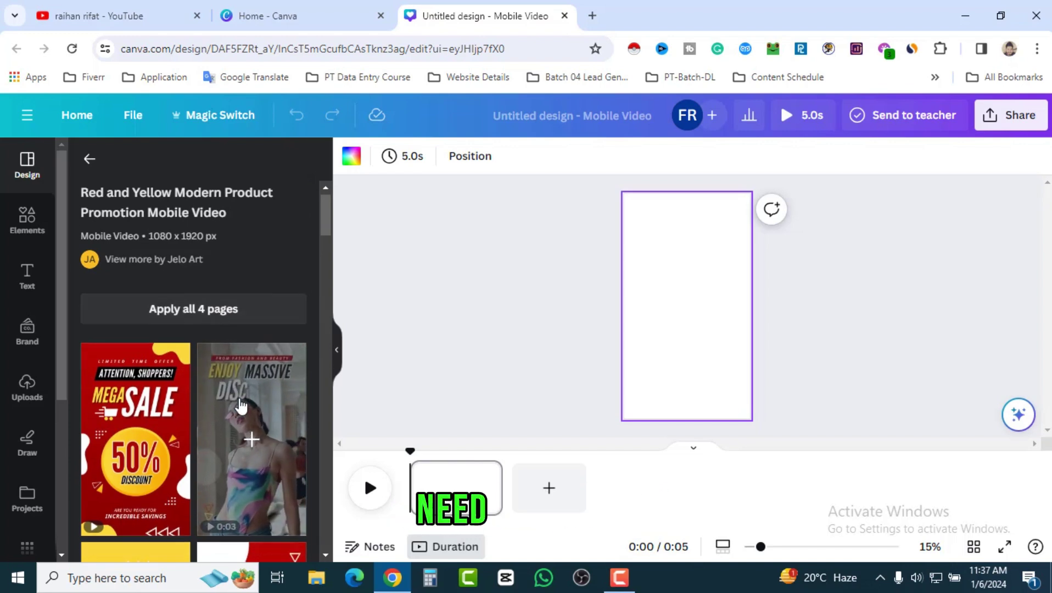
mouse_move(124, 399)
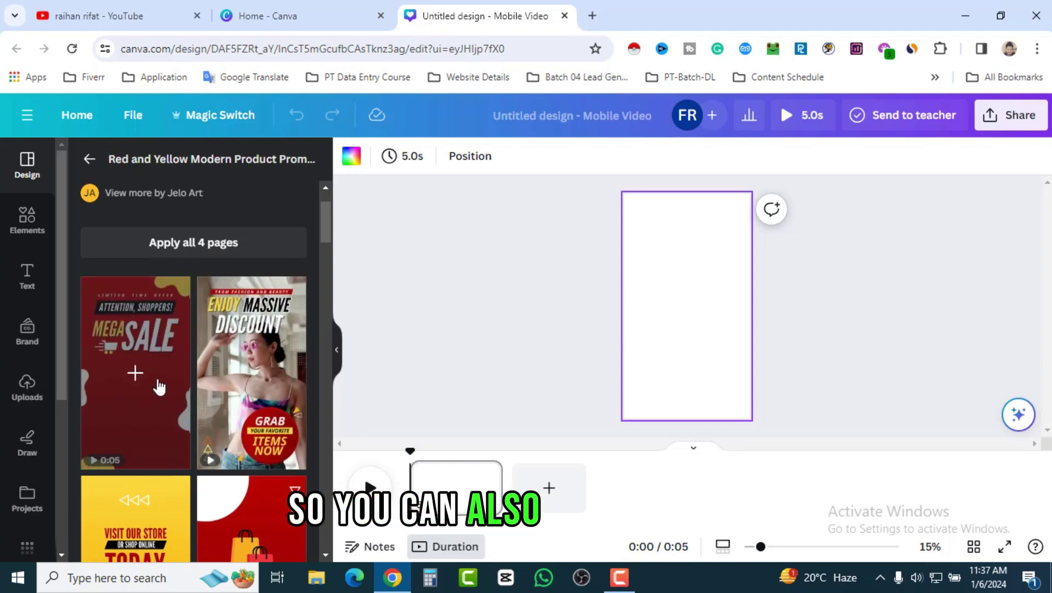
click(199, 246)
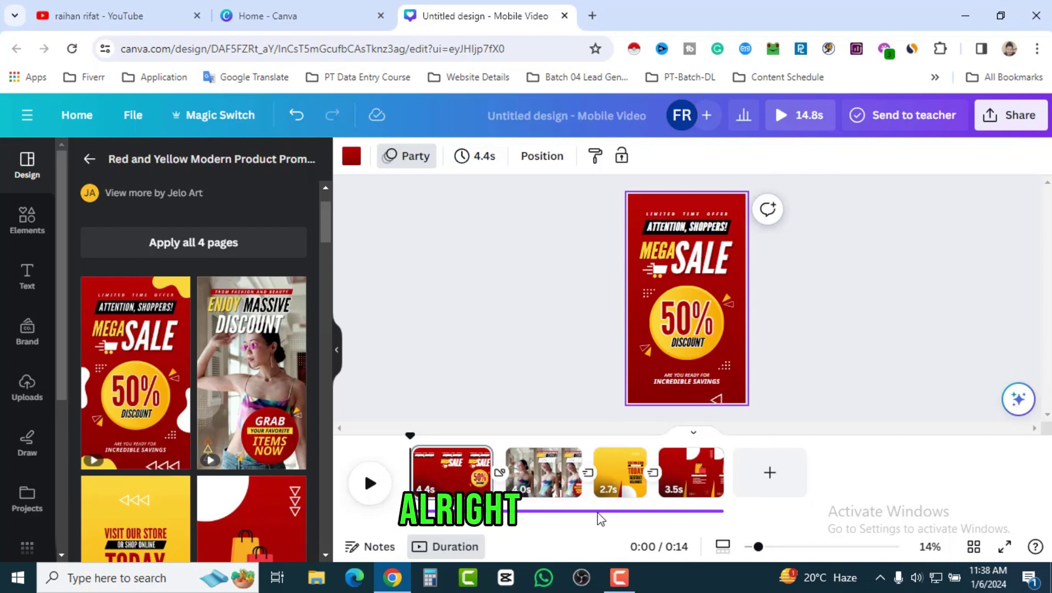
Step: Delete the template's audio track from the timeline and play a full preview of the reel
click(576, 488)
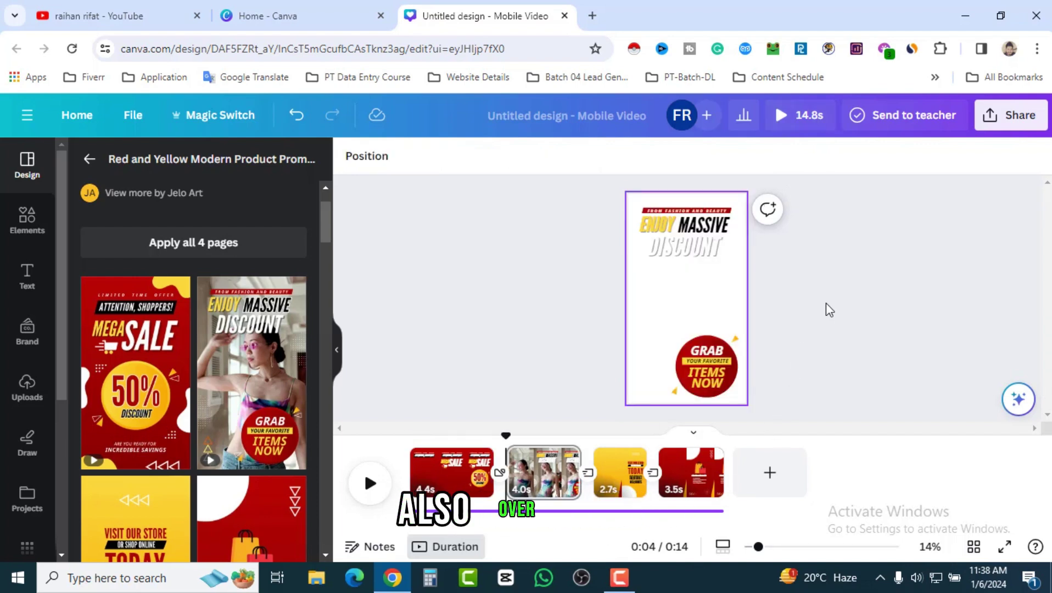
click(640, 511)
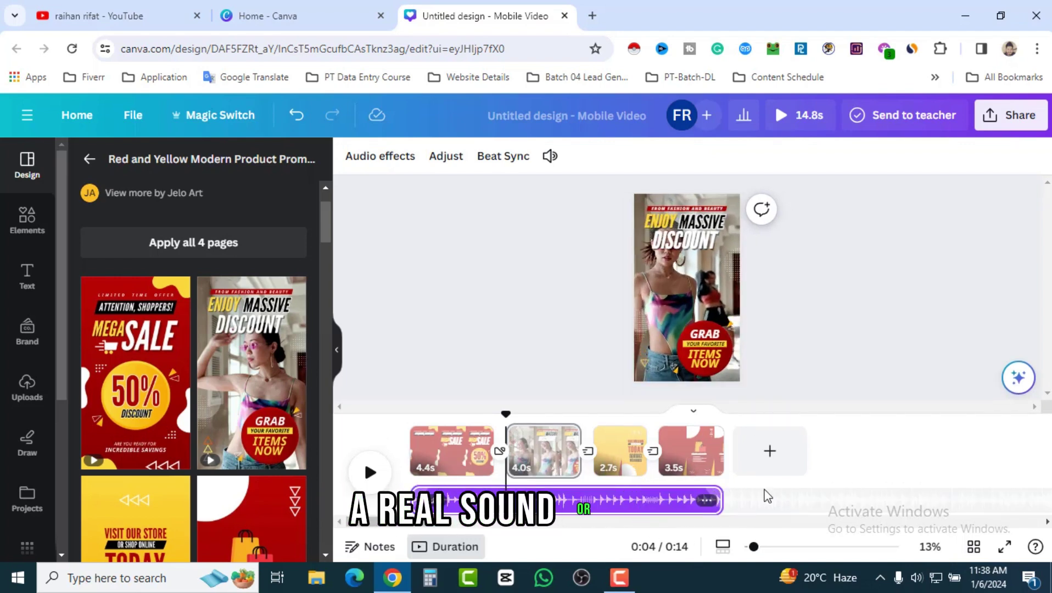
click(614, 507)
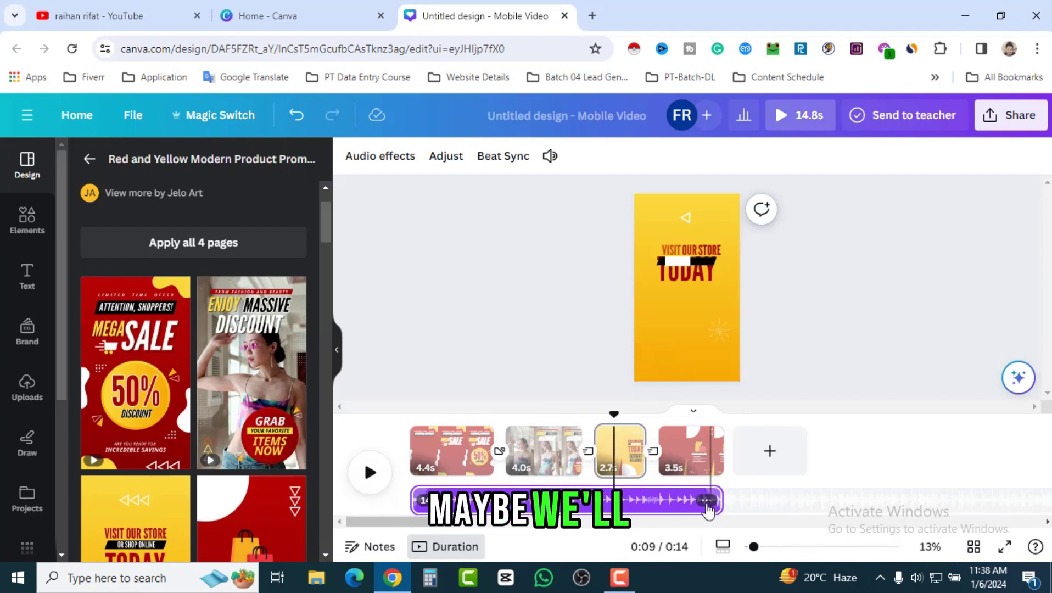
click(708, 501)
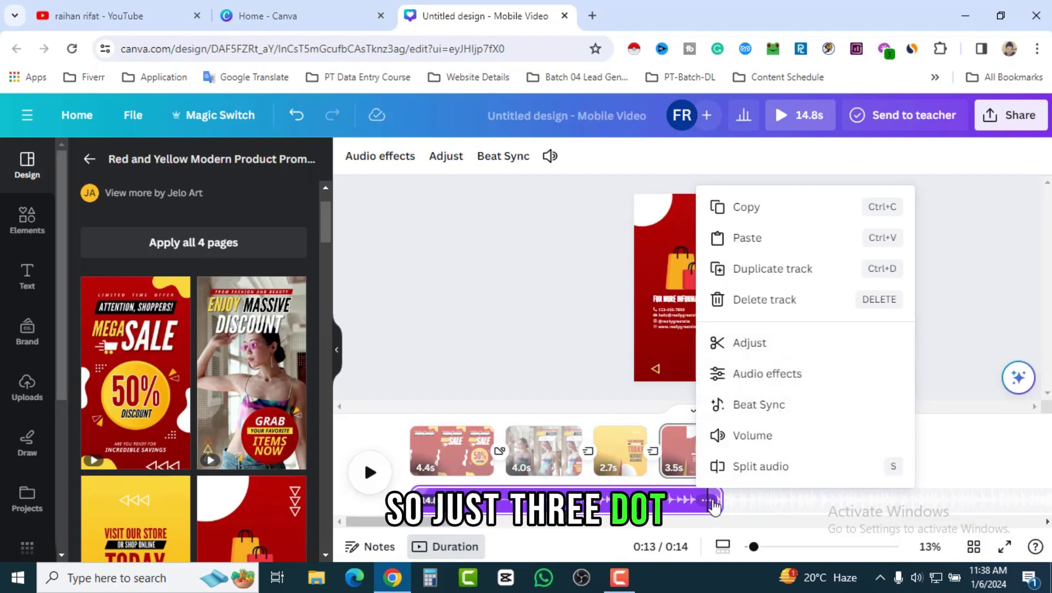
click(753, 300)
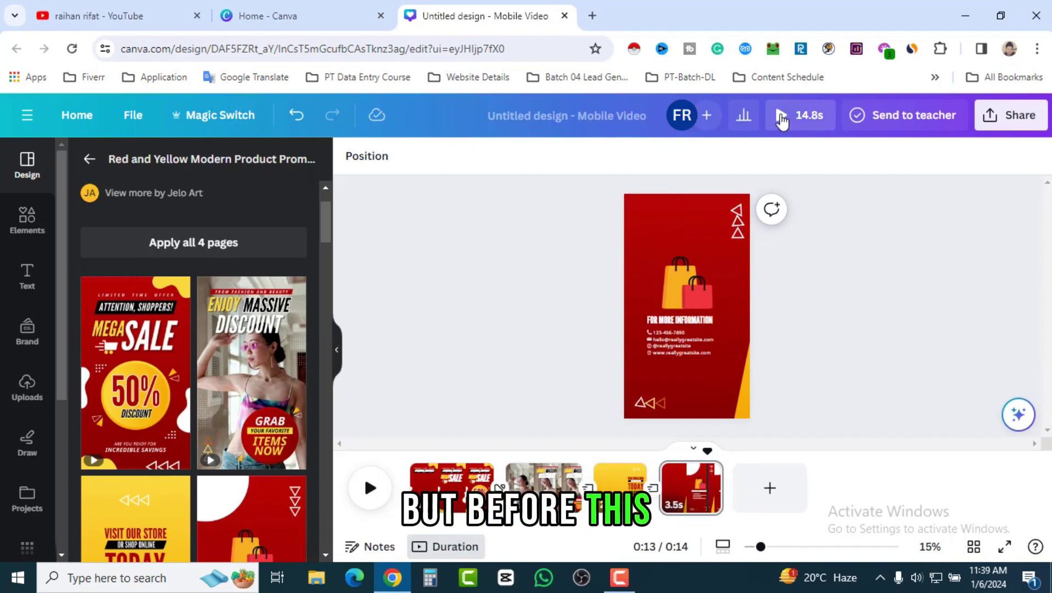
click(782, 120)
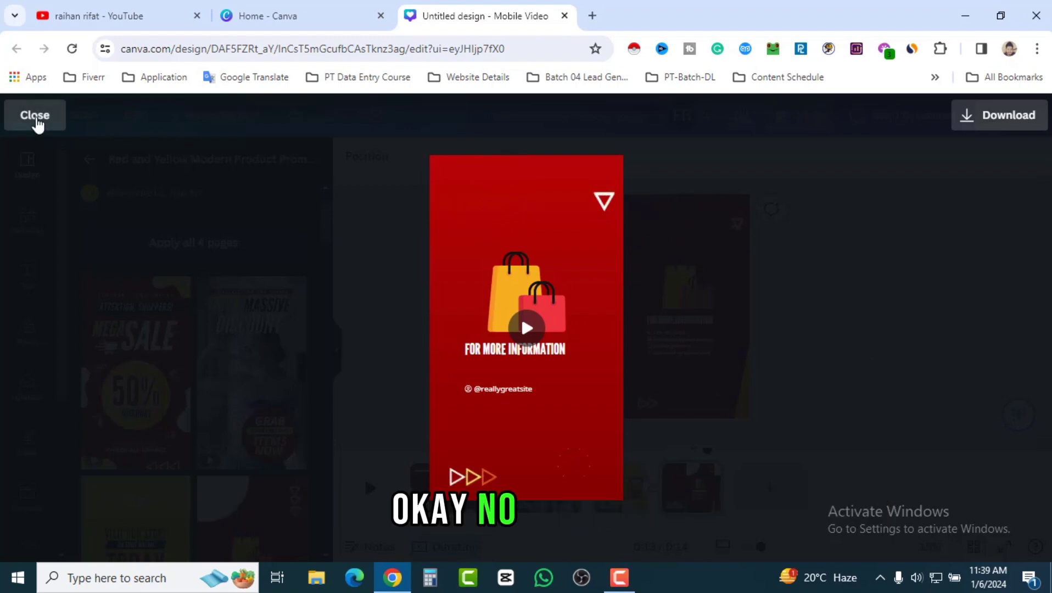
click(35, 120)
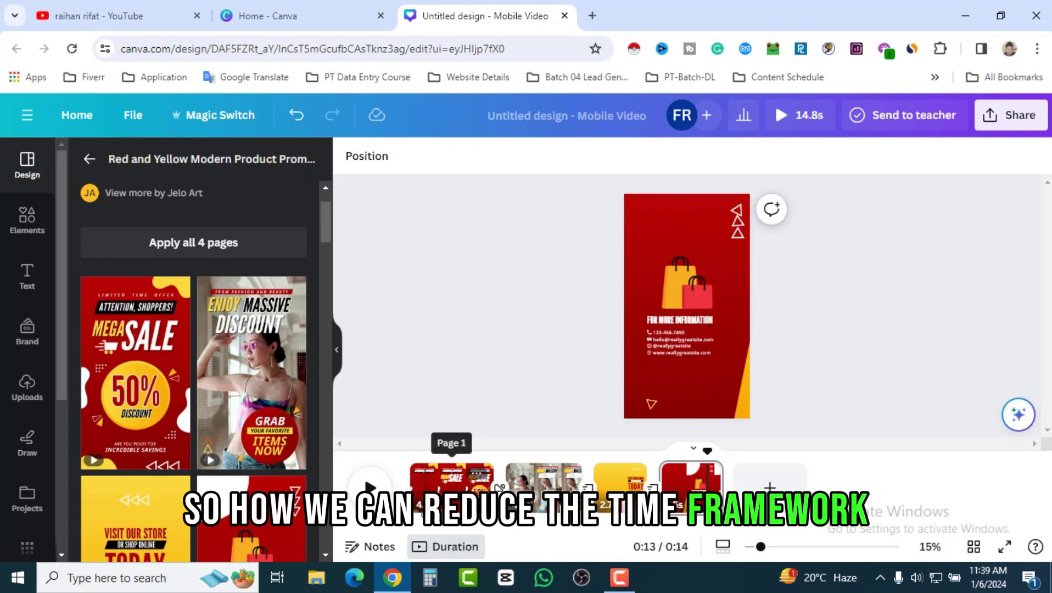
Step: Set the Mega Sale page's timing to 3.5 s and apply that duration to all 4 pages
click(451, 485)
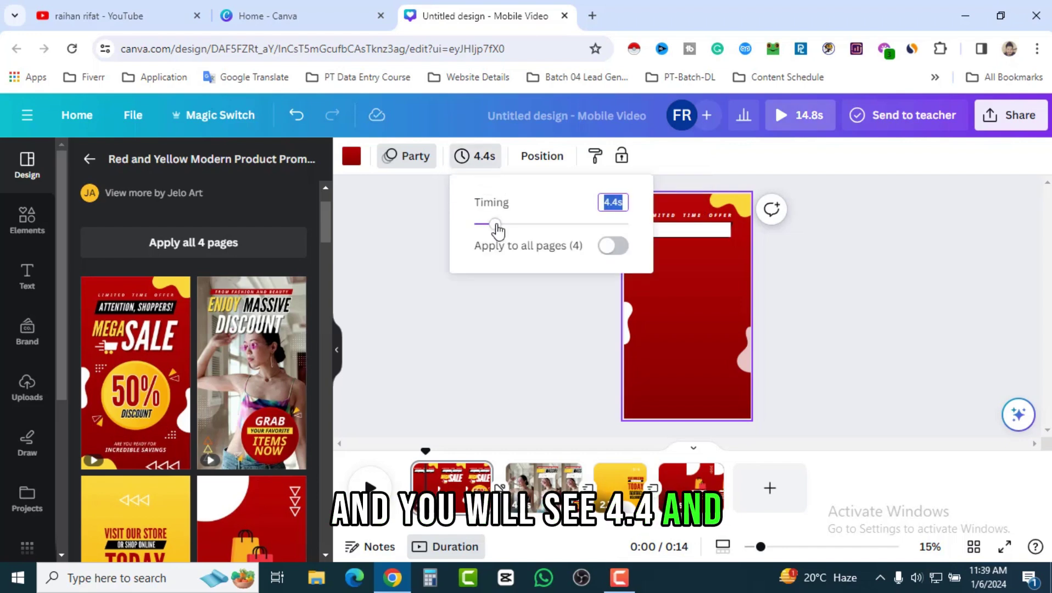
drag(493, 226, 490, 228)
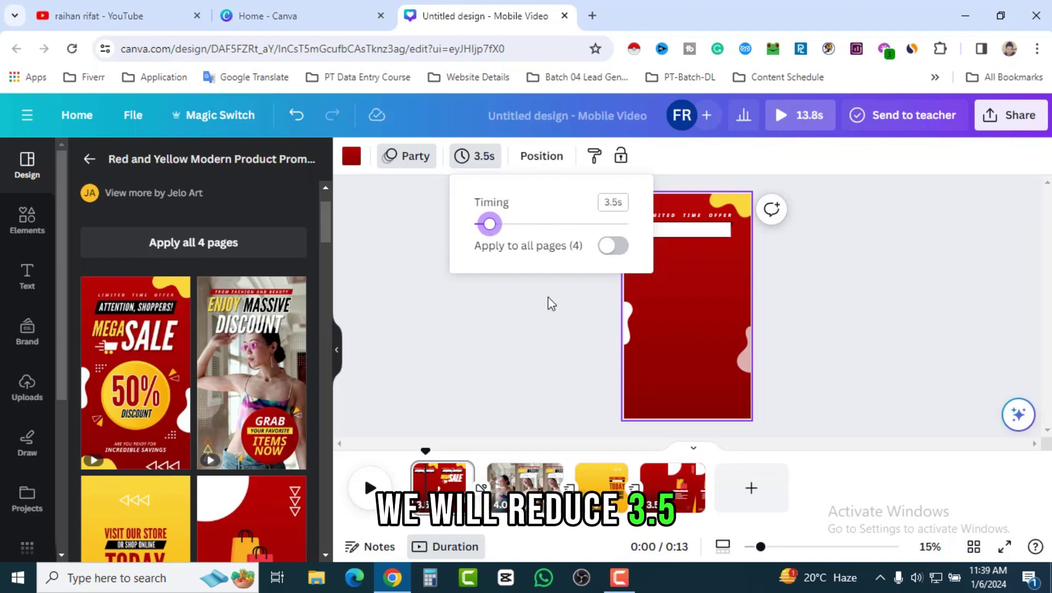
click(612, 248)
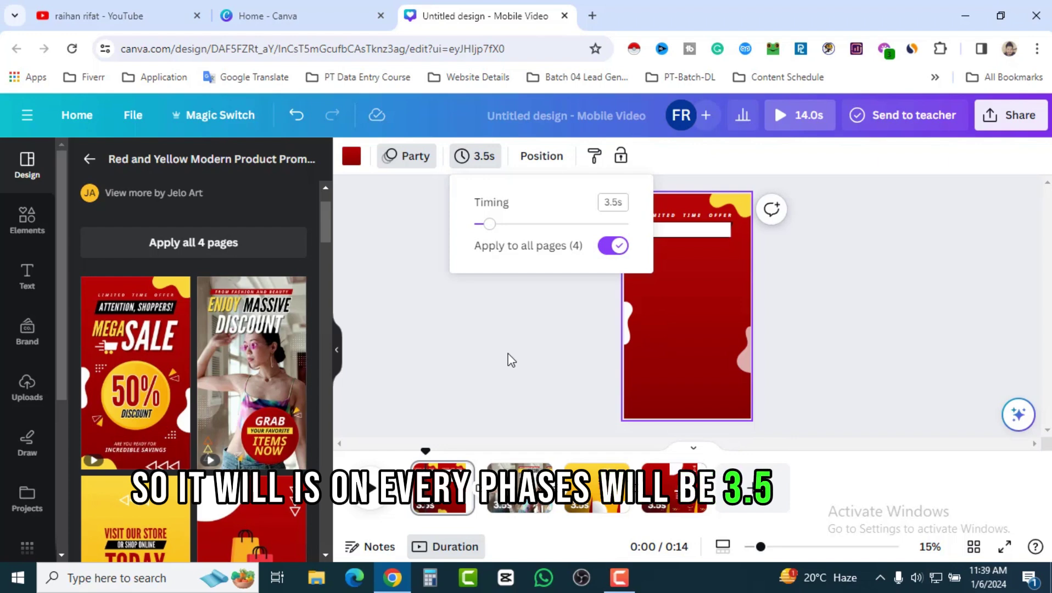
click(614, 244)
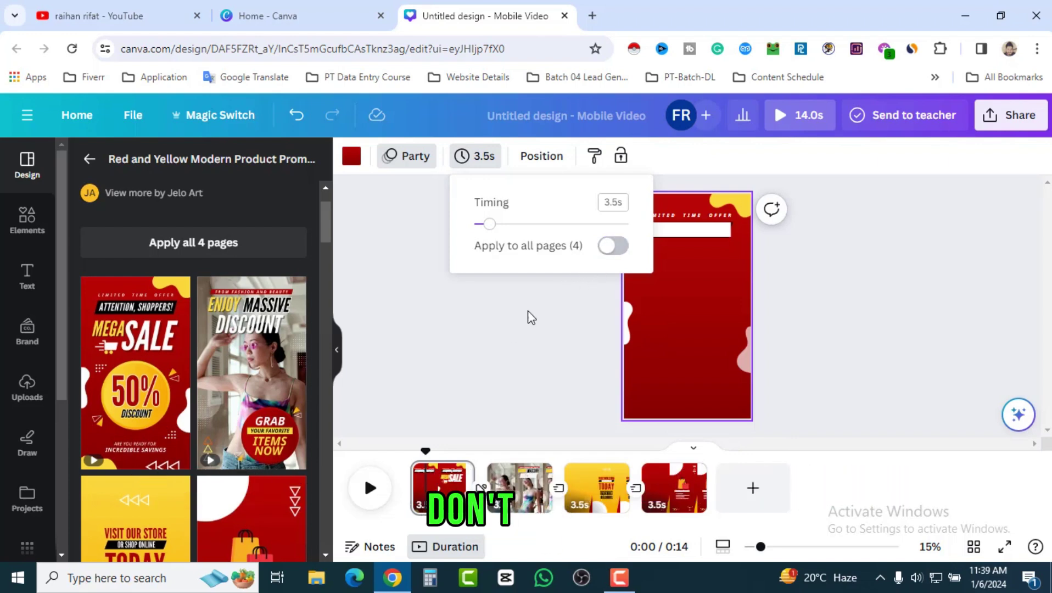
click(530, 317)
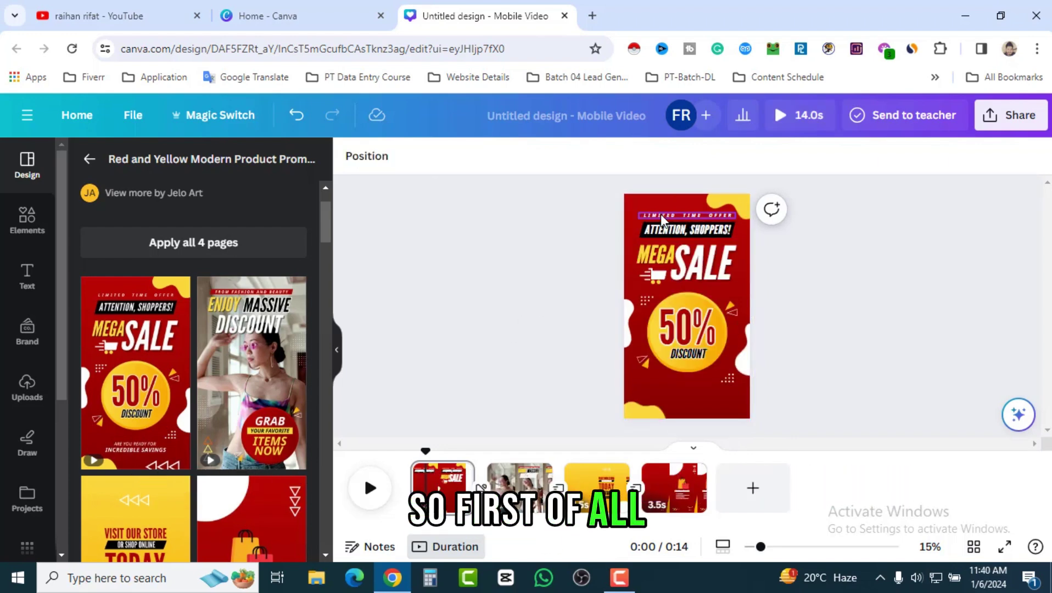
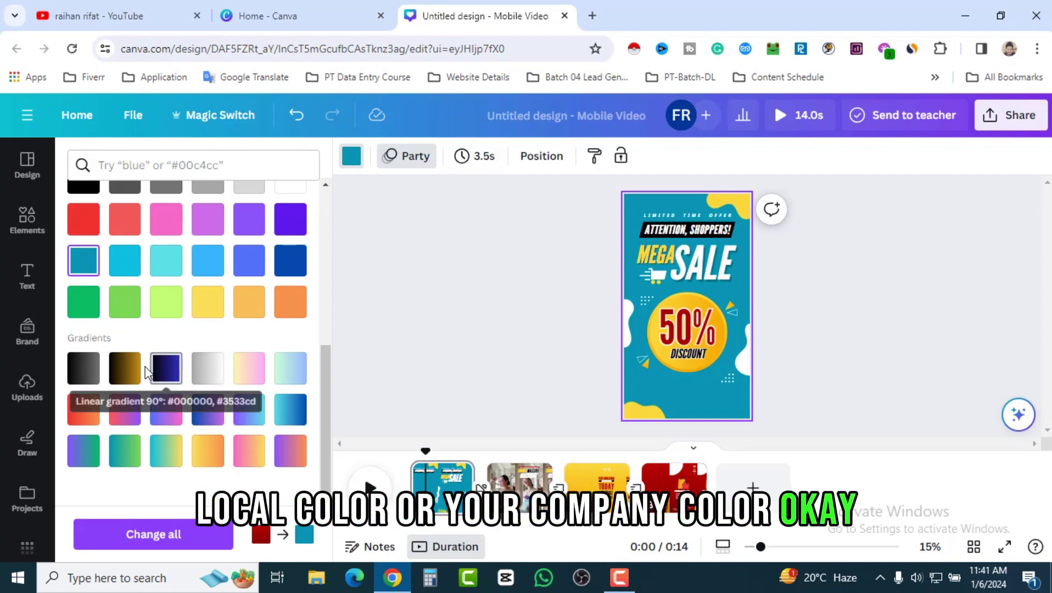
Step: Set the first page's background to the black-to-blue linear gradient (#000000, #3533cd)
click(171, 371)
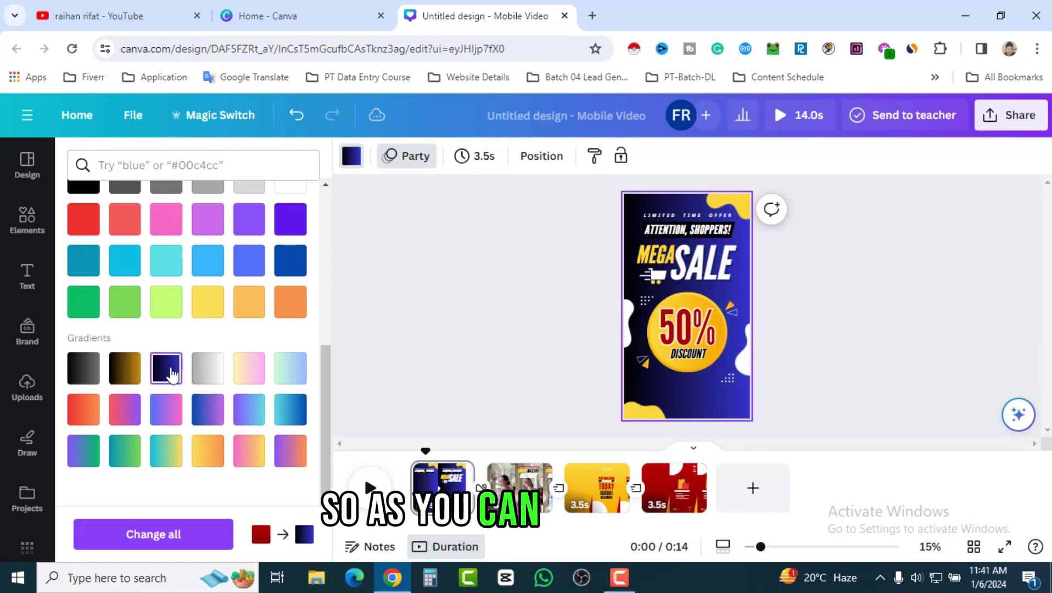
click(141, 379)
click(166, 370)
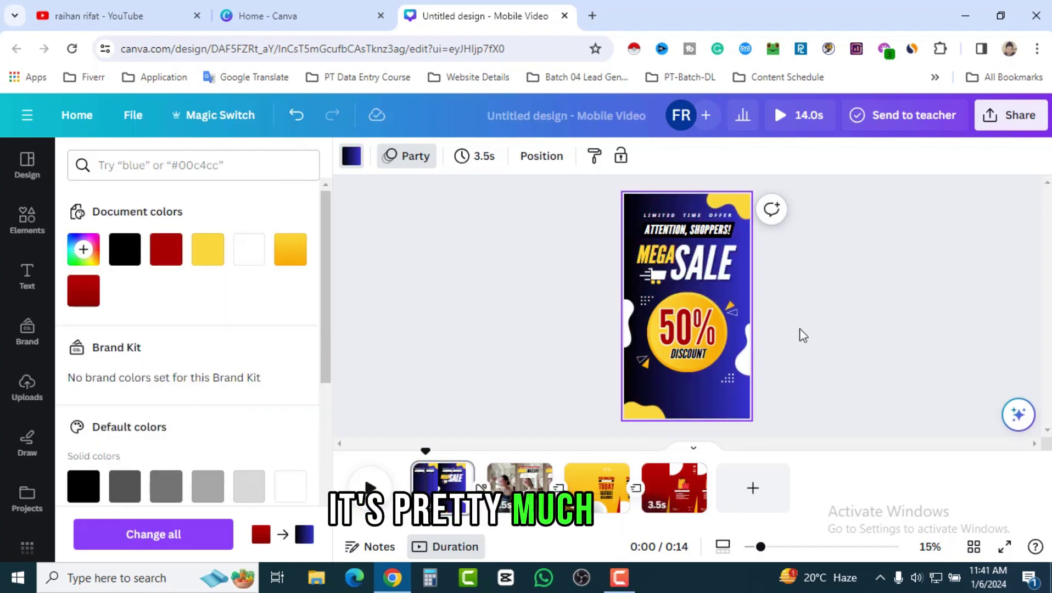
key(Escape)
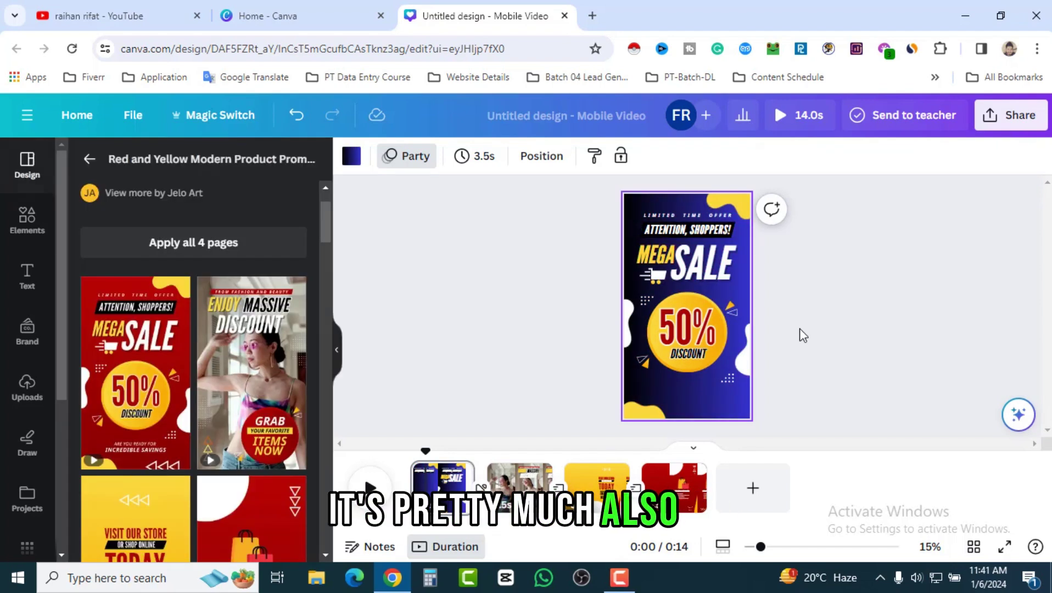
Step: Change the third page's yellow background to the black-to-blue gradient from the document colors
click(585, 486)
click(351, 156)
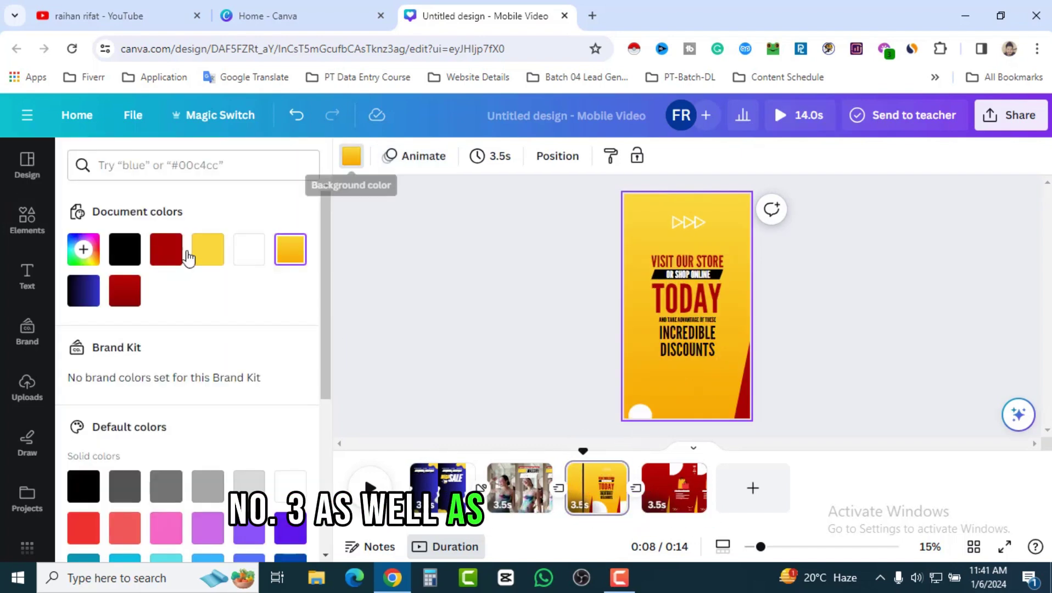
click(83, 290)
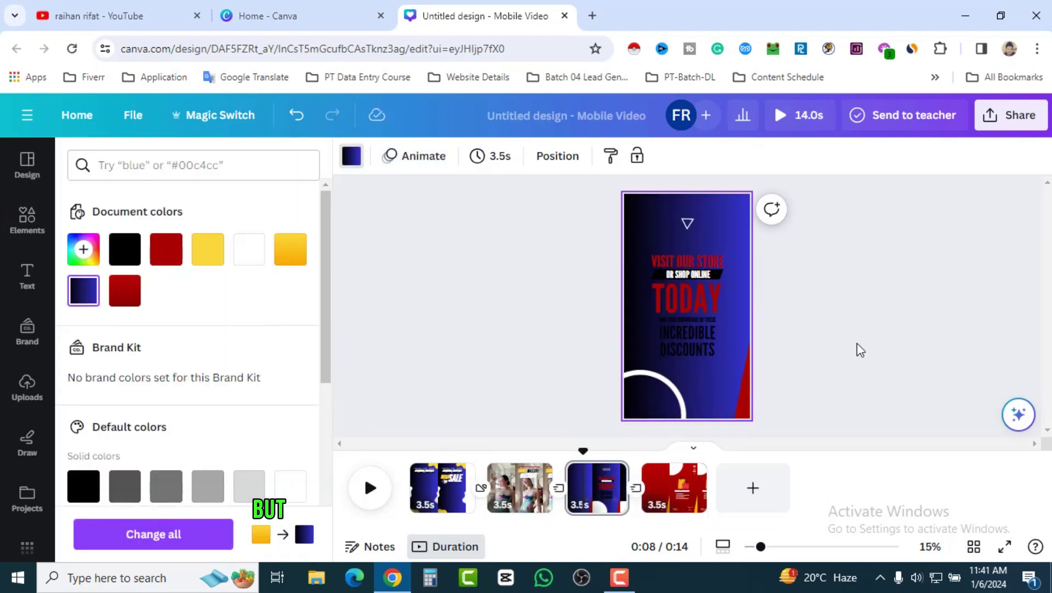
click(848, 327)
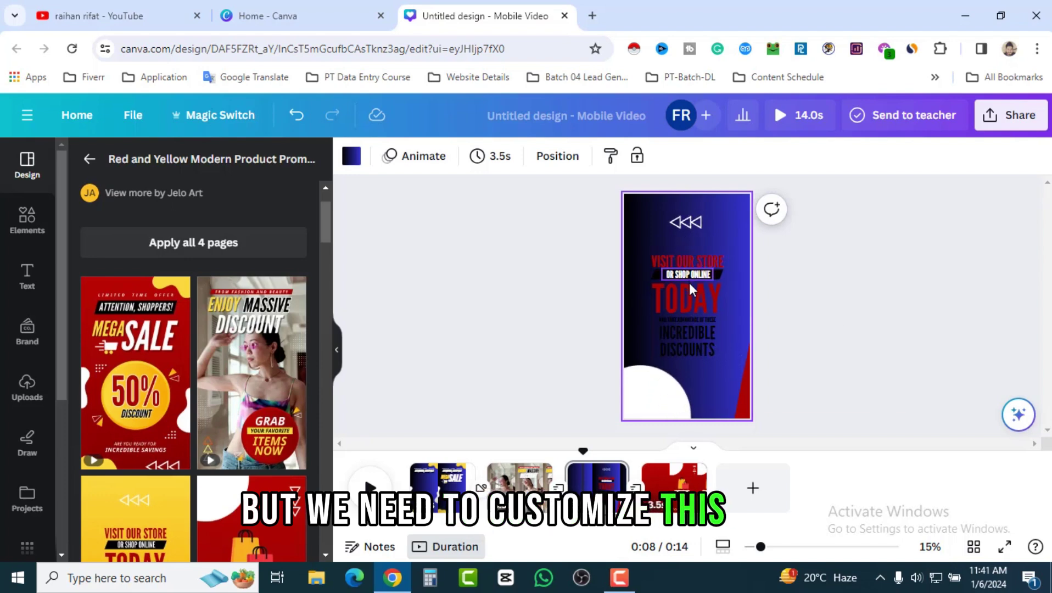
Step: Recolor the "INCREDIBLE DISCOUNTS" text on the third page to white
click(692, 334)
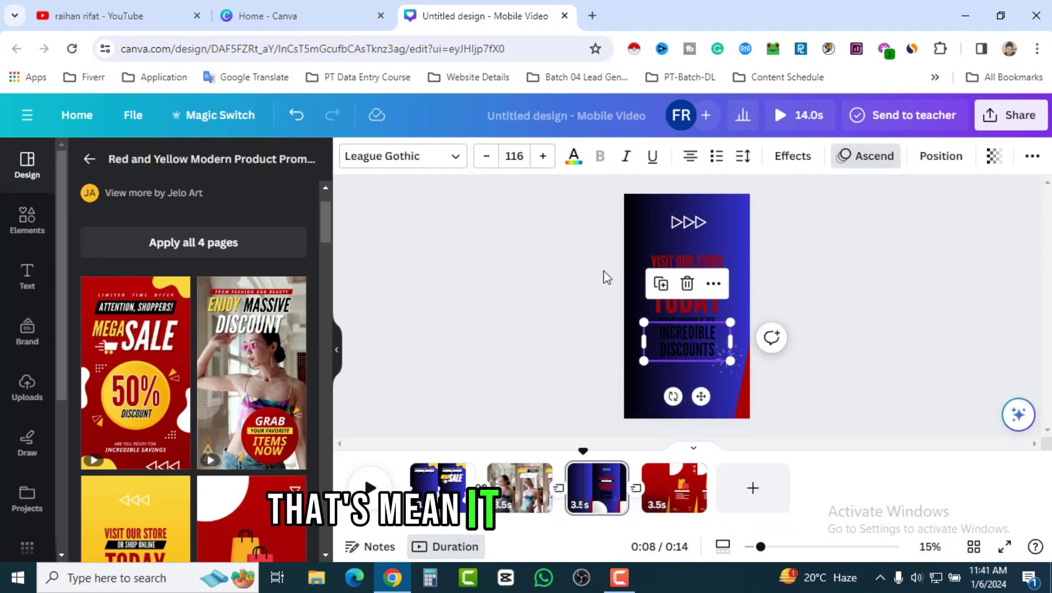
click(574, 156)
click(249, 249)
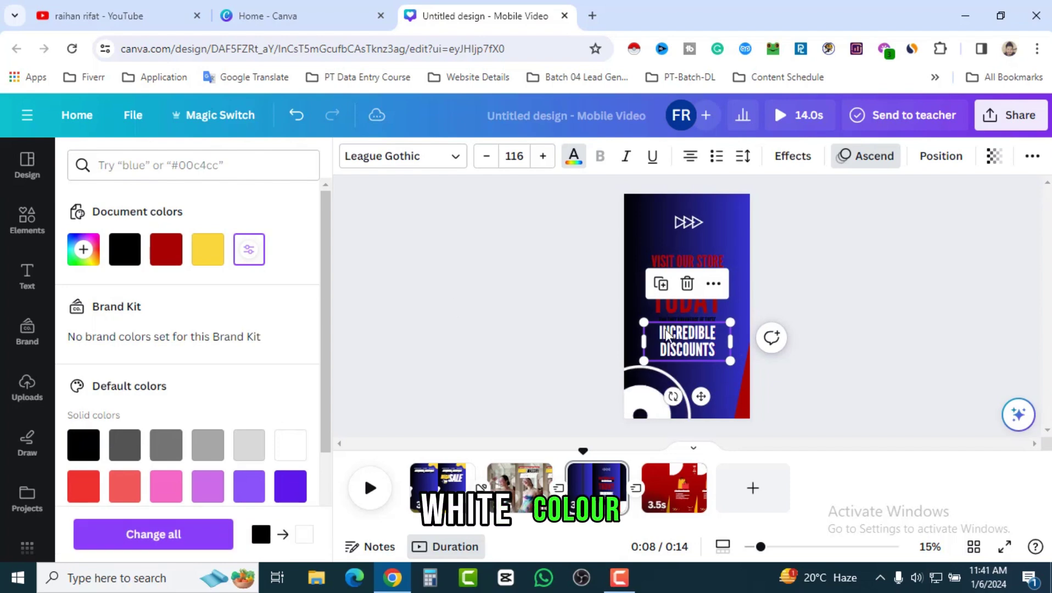
click(879, 309)
click(818, 305)
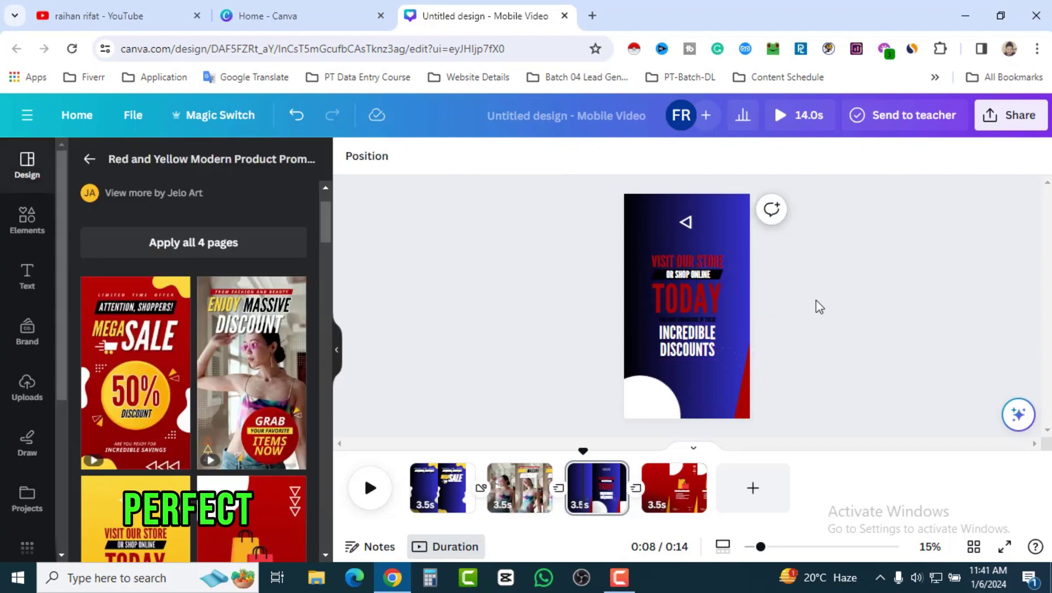
Step: Recolor the small "AND TAKE ADVANTAGE OF THESE" line on the third page to white
click(704, 319)
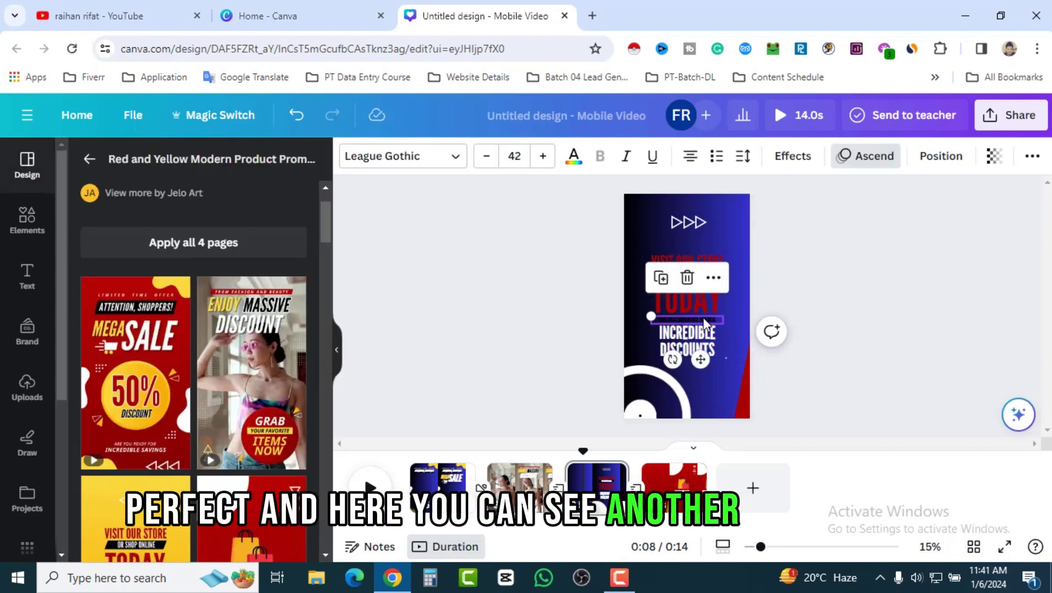
click(574, 156)
click(247, 248)
click(868, 289)
click(857, 278)
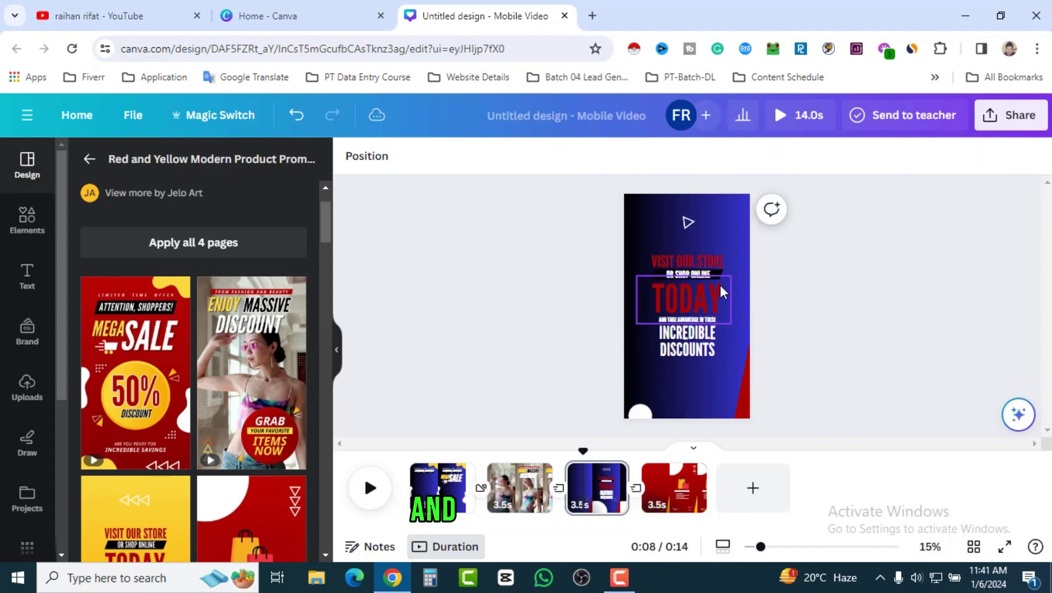
Step: Recolor the large red "TODAY" text on the third page to white
click(694, 291)
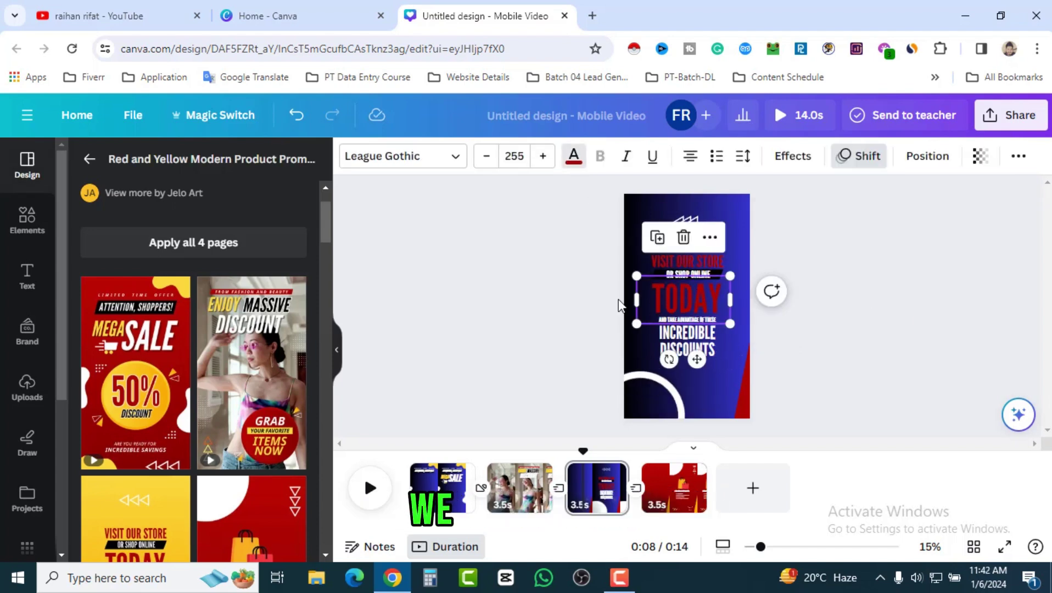
click(574, 156)
click(249, 249)
click(932, 357)
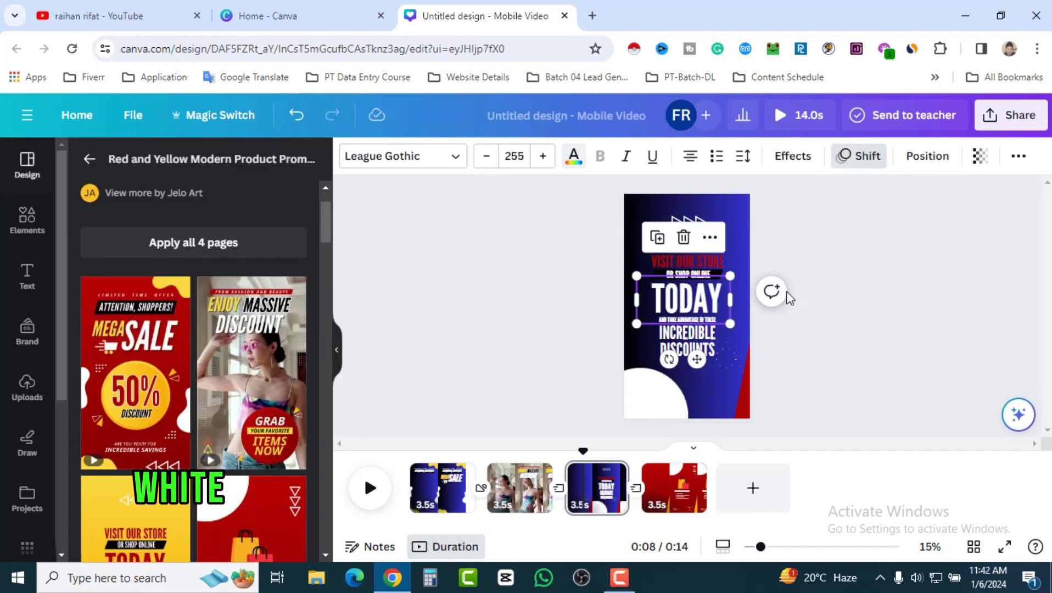
click(915, 287)
Step: Recolor the red "VISIT OUR STORE" heading on the third page to white
click(683, 256)
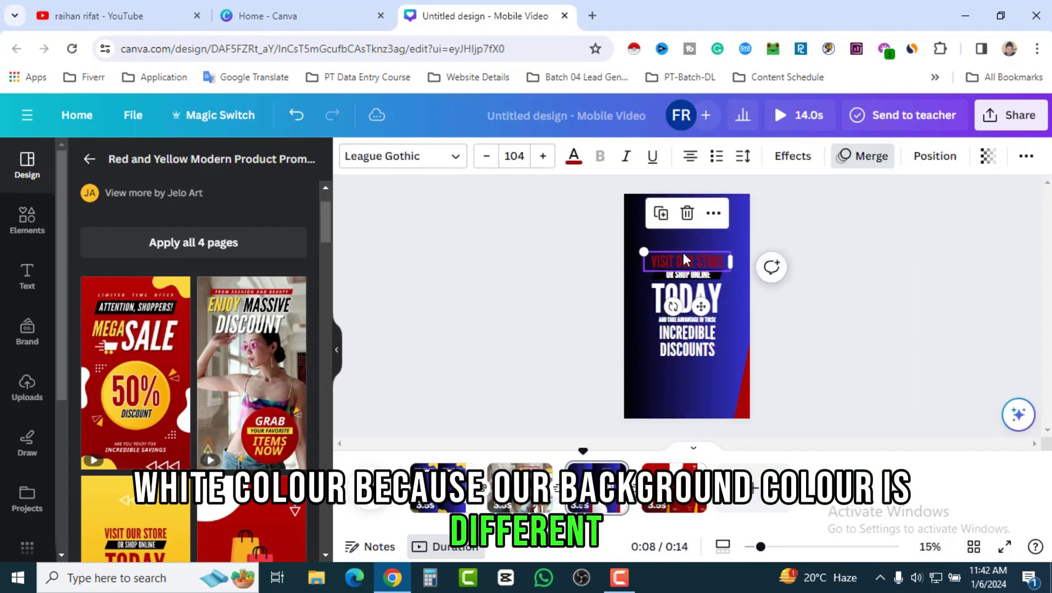
click(574, 156)
click(249, 249)
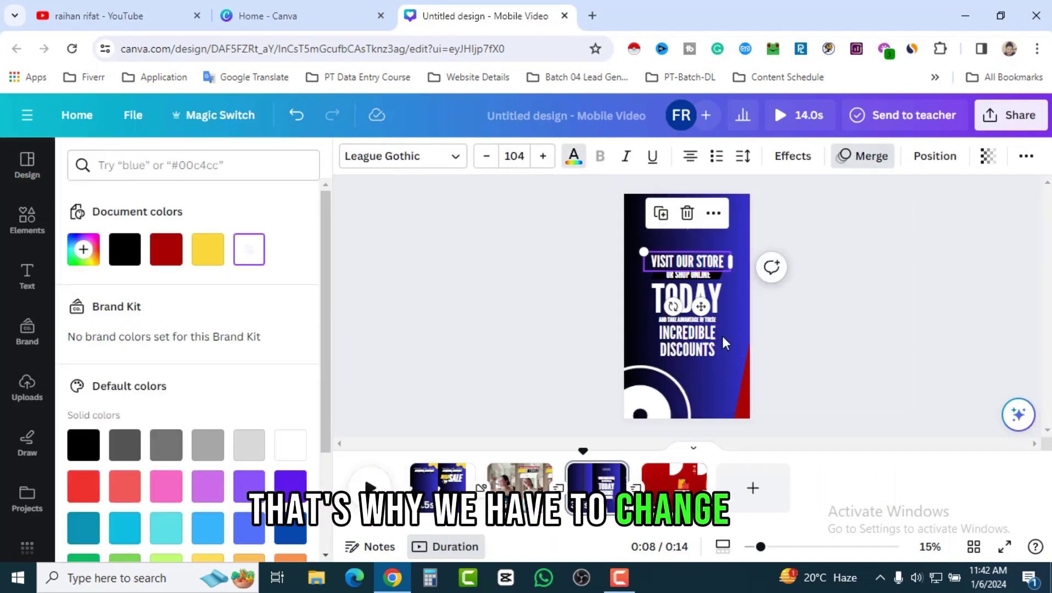
click(909, 368)
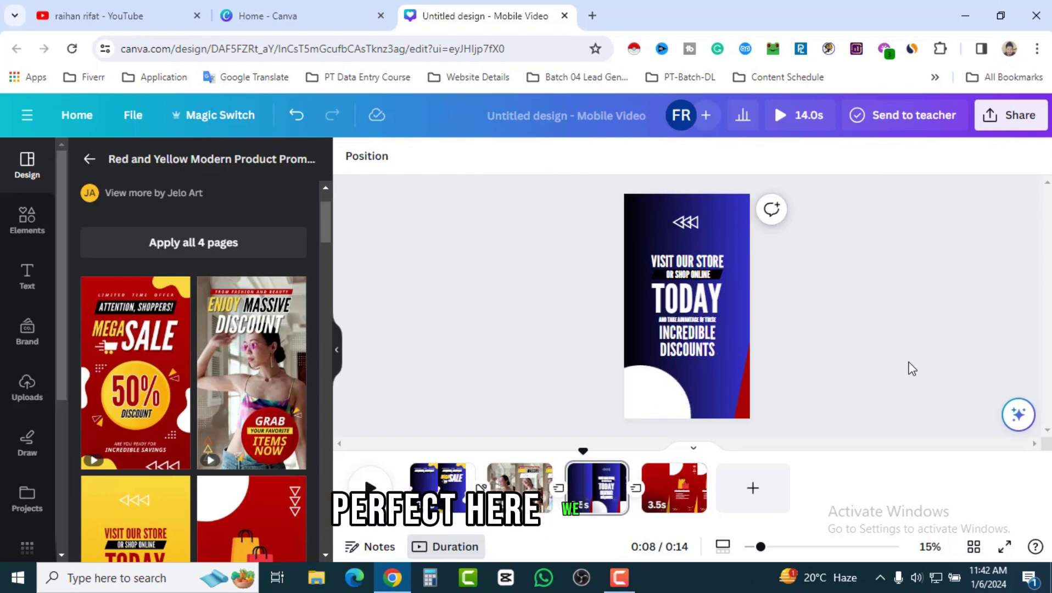
Step: Change the red corner shape on the third page to yellow from the document colors
click(745, 405)
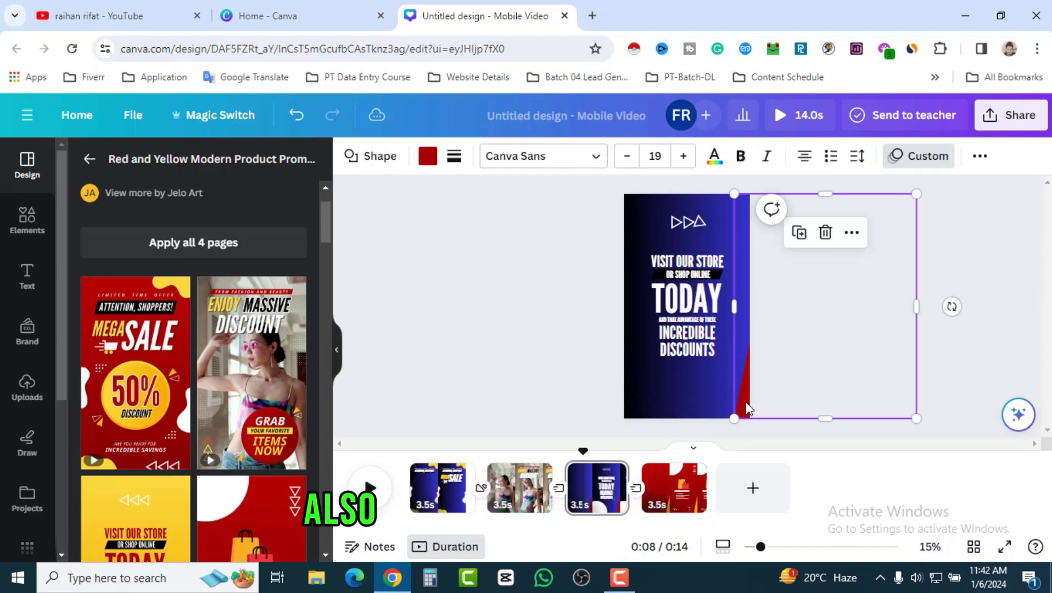
click(426, 156)
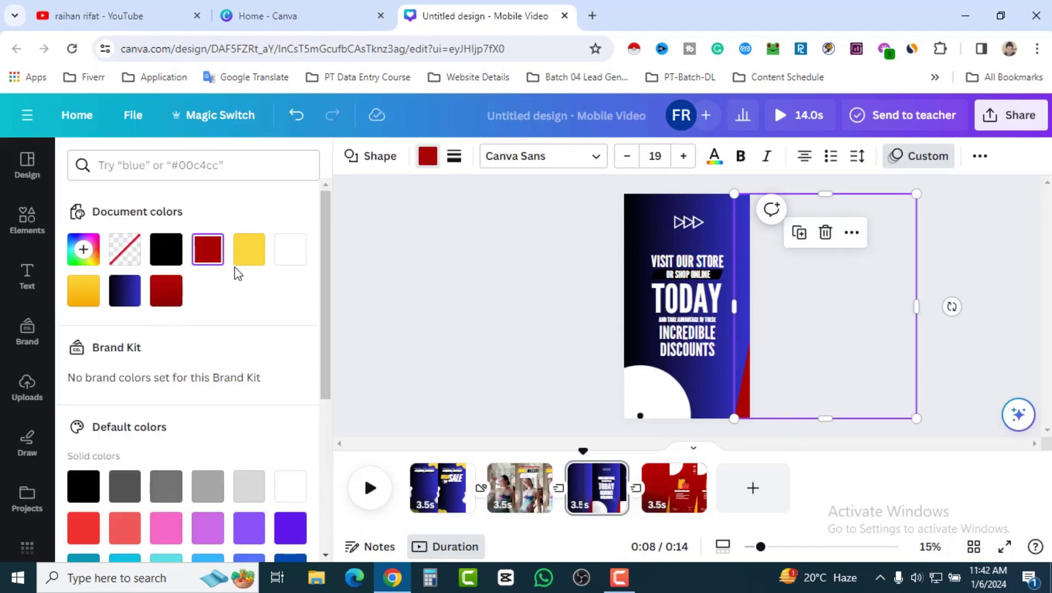
click(923, 404)
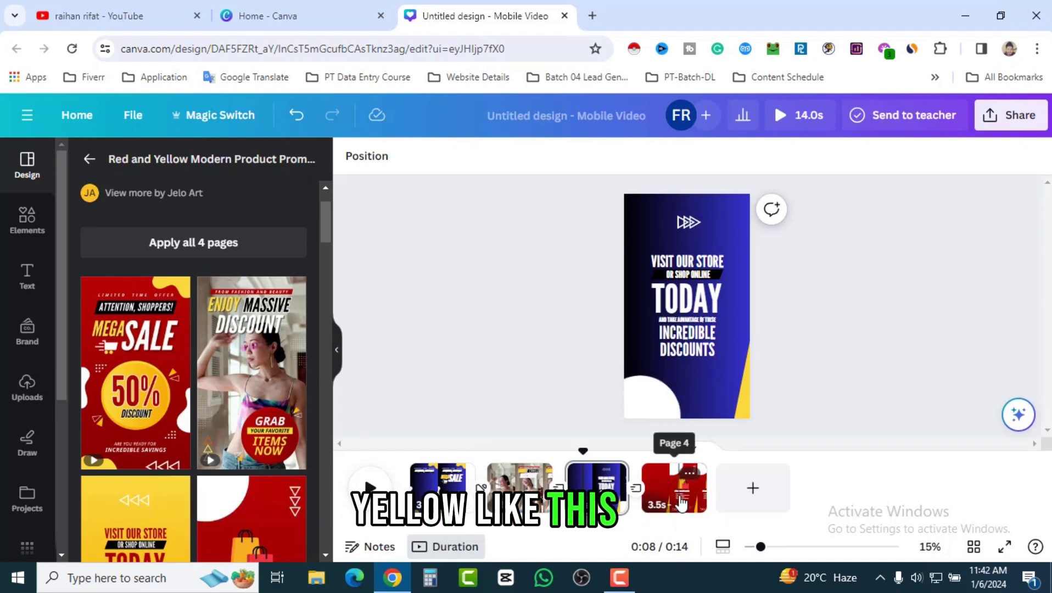
Step: Review the first and second pages of the reel for elements that need recoloring
click(648, 396)
click(447, 476)
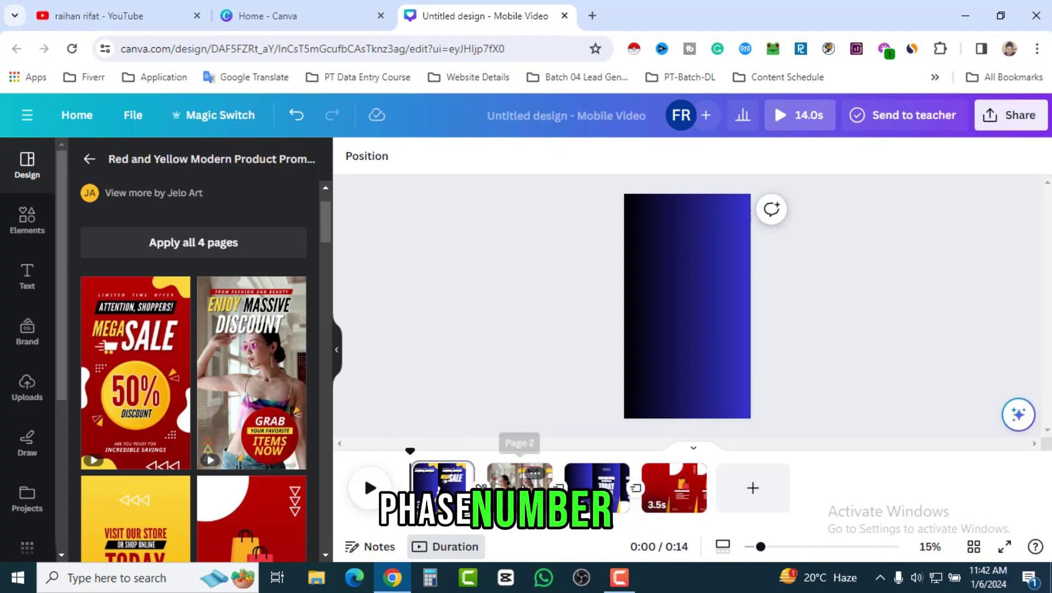
click(519, 486)
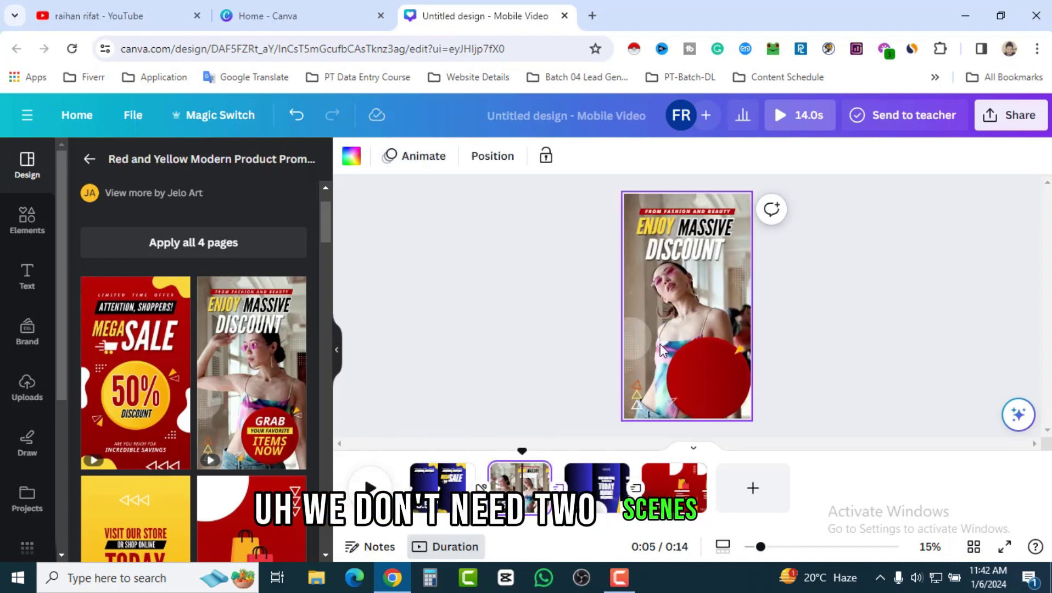
Step: Change the fourth page's red background to the black-to-blue gradient and clear the placeholder contact text beside the icons
click(670, 497)
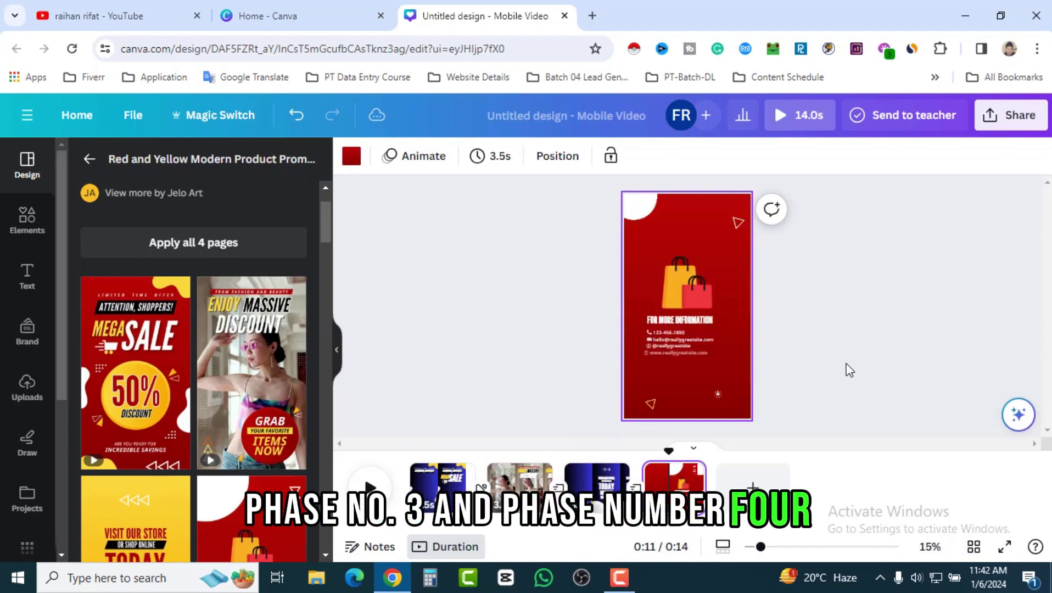
click(688, 359)
key(ctrl+z)
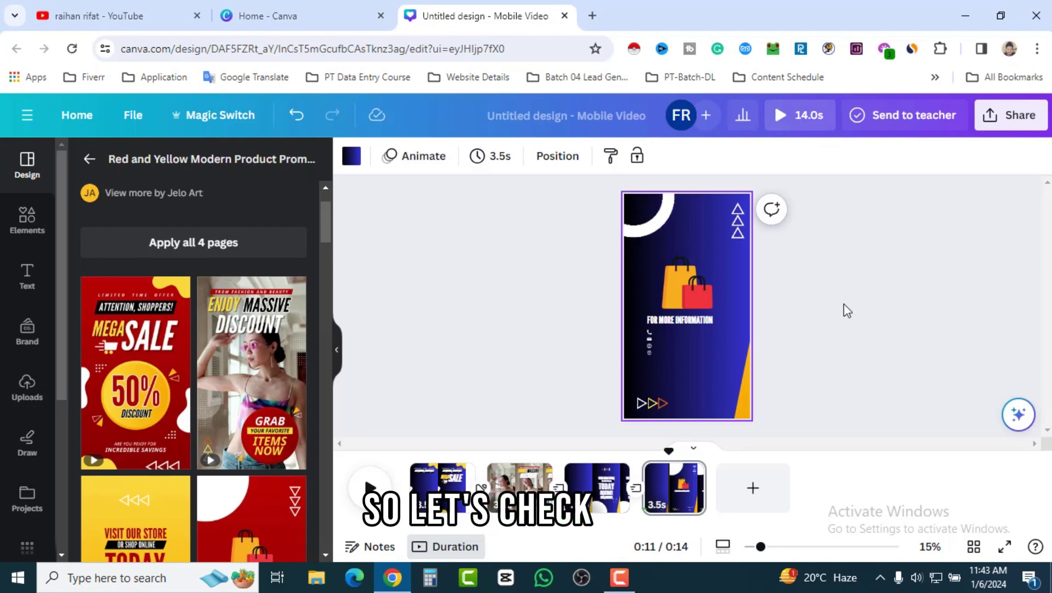
Step: Play a full preview of the recolored reel and close it
key(ctrl+alt+p)
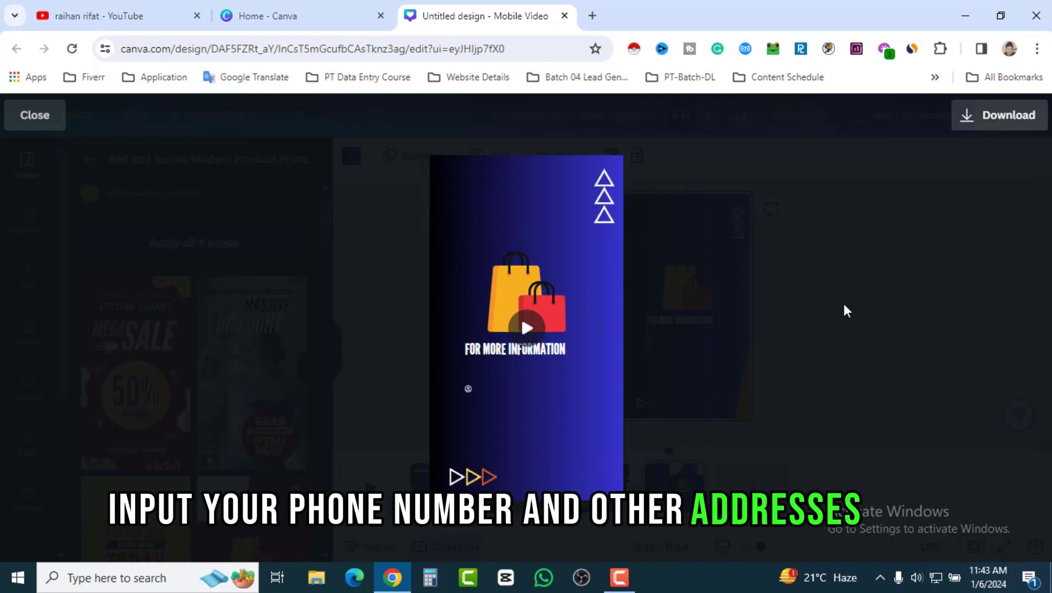
click(35, 118)
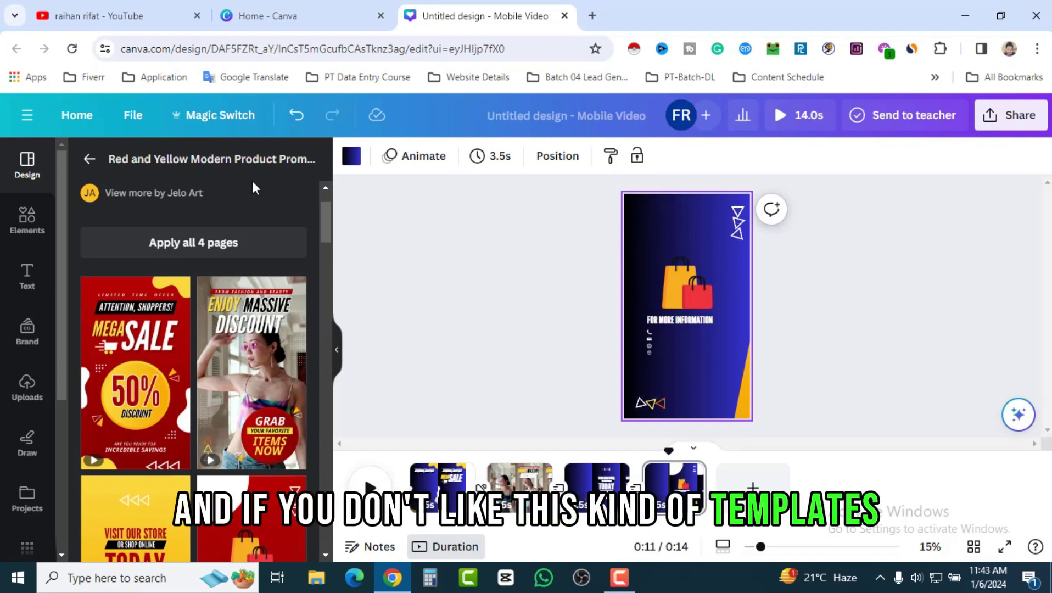
Step: Return to the "Shop now" template results and browse the alternative sale and promotion video templates
click(89, 158)
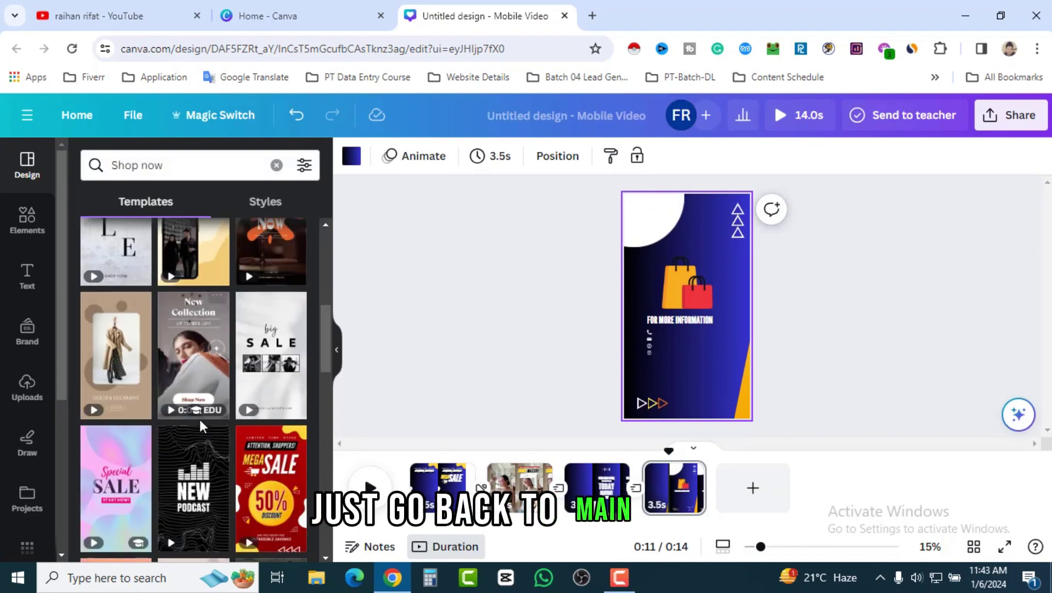
scroll(235, 409, down, 4)
scroll(234, 408, down, 8)
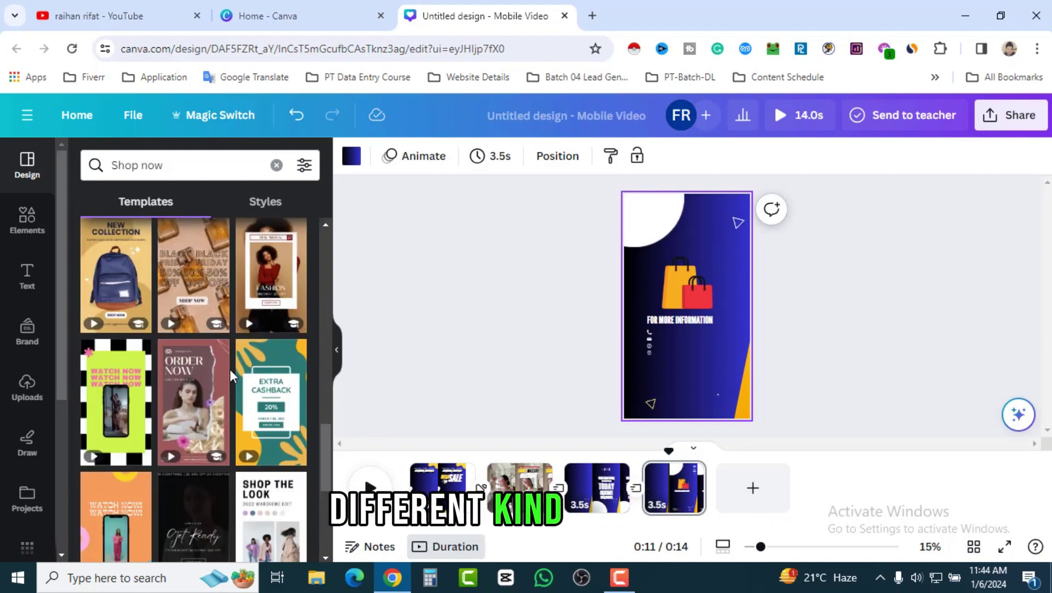
scroll(231, 375, down, 10)
scroll(230, 375, down, 2)
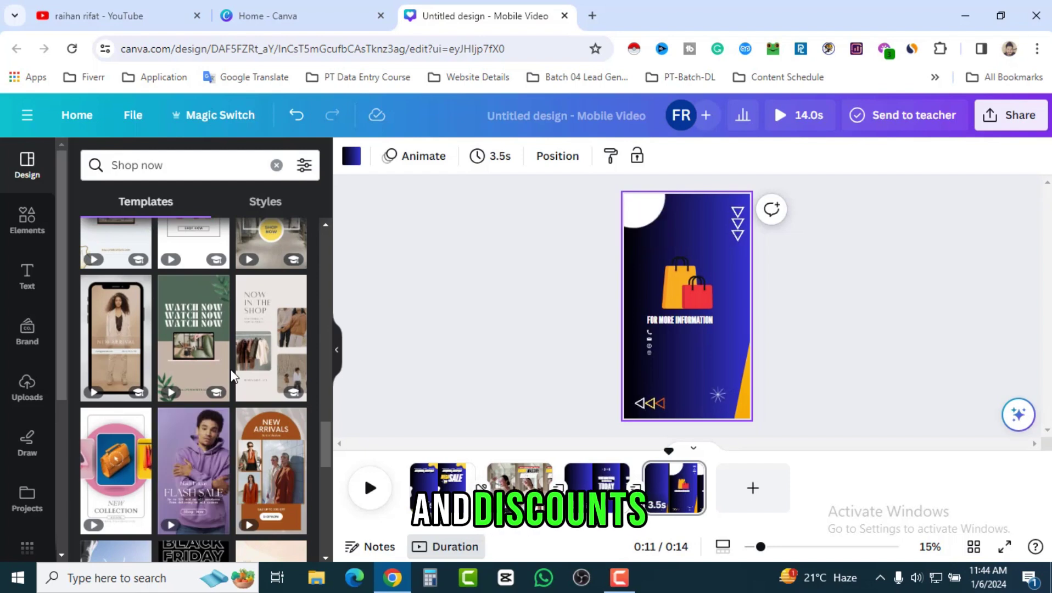
scroll(233, 377, down, 5)
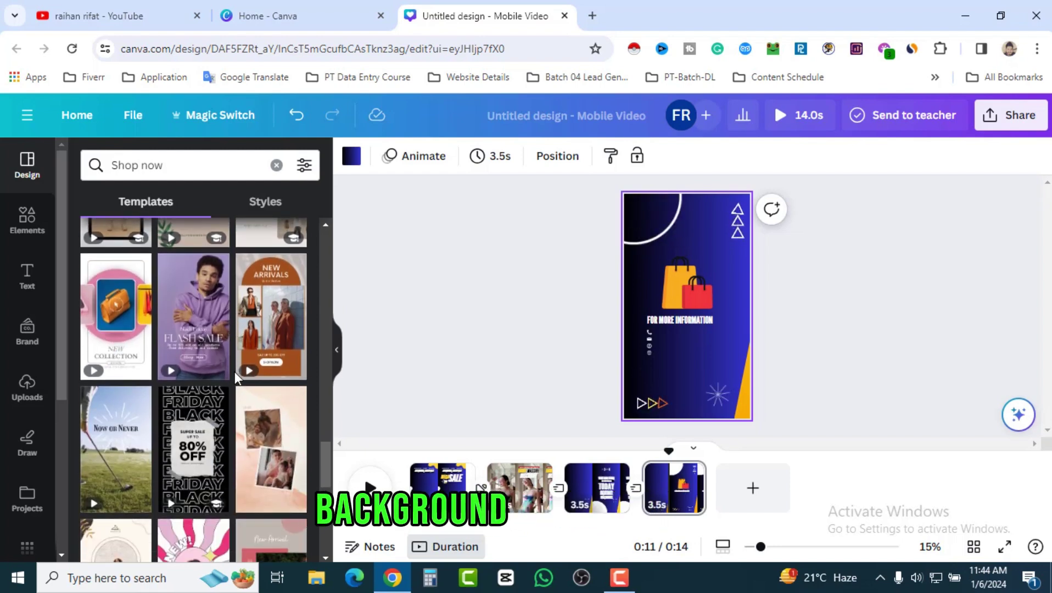
scroll(237, 379, down, 5)
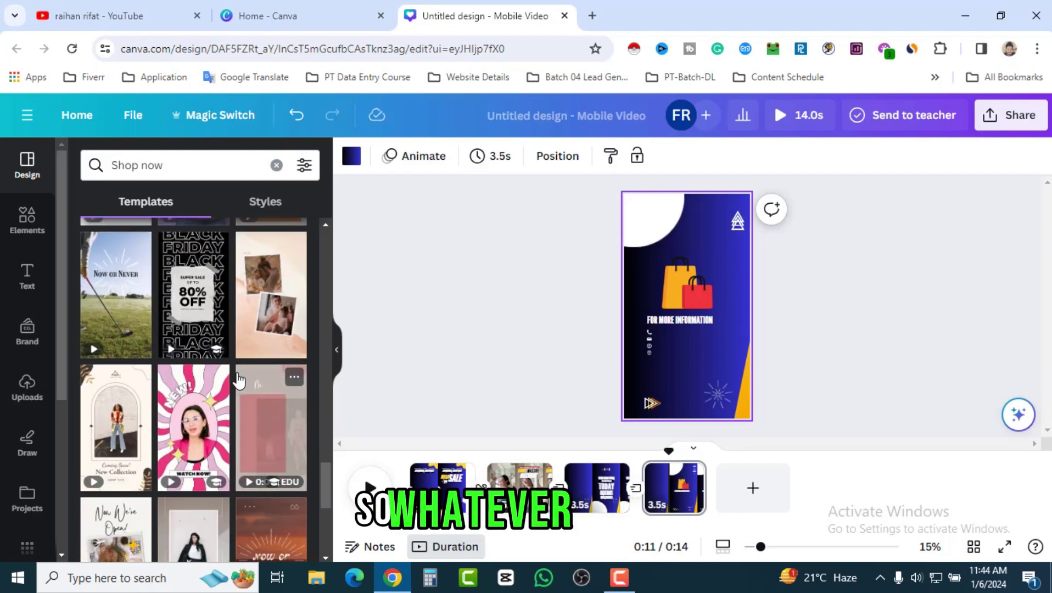
scroll(237, 379, down, 5)
scroll(238, 380, down, 3)
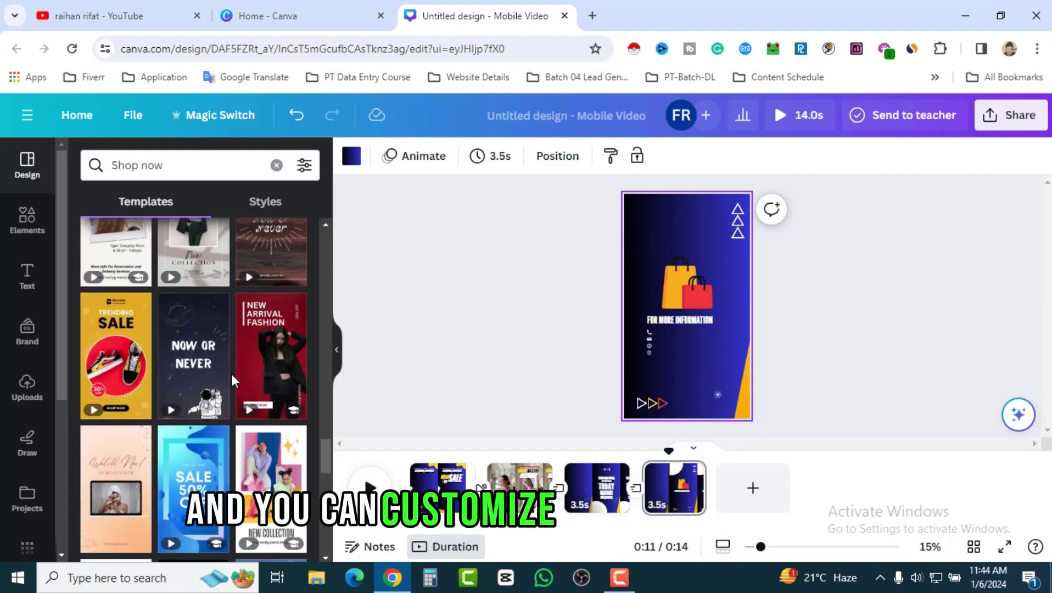
scroll(232, 379, down, 5)
scroll(231, 376, down, 4)
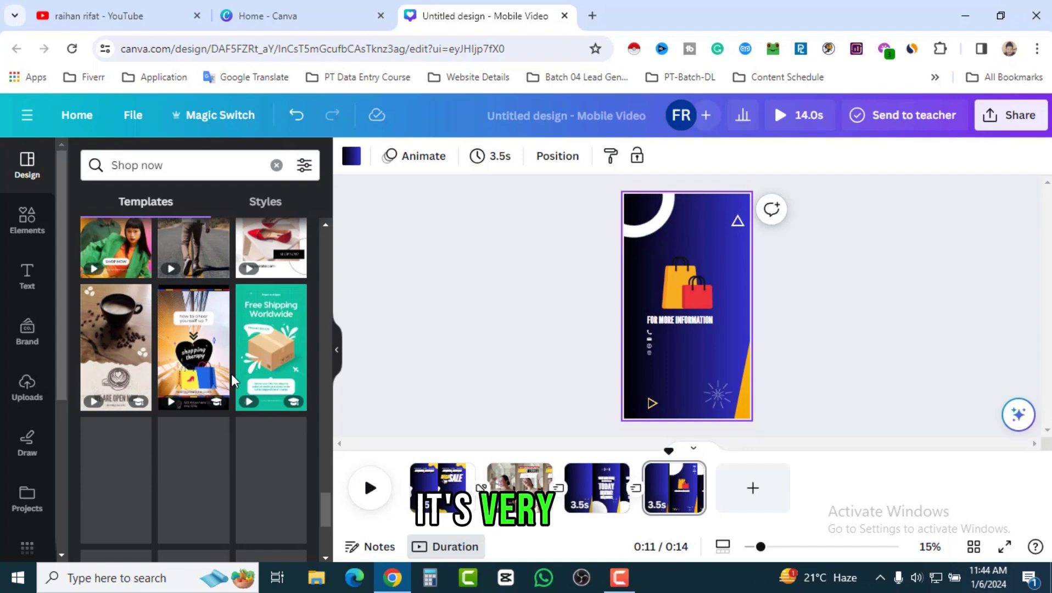
scroll(233, 379, down, 1)
scroll(235, 384, down, 7)
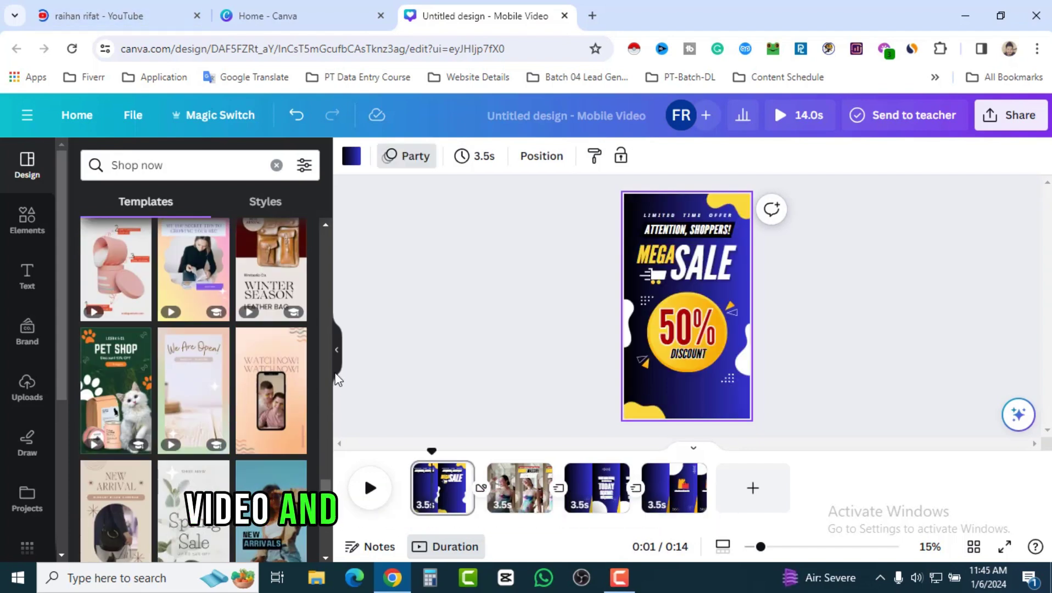
scroll(271, 439, down, 10)
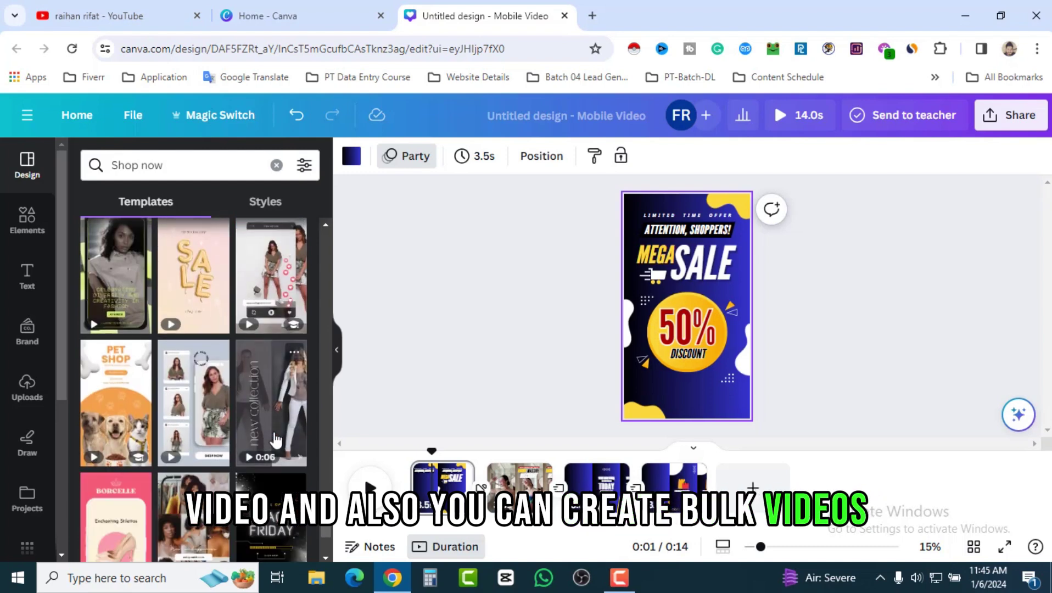
scroll(274, 439, down, 3)
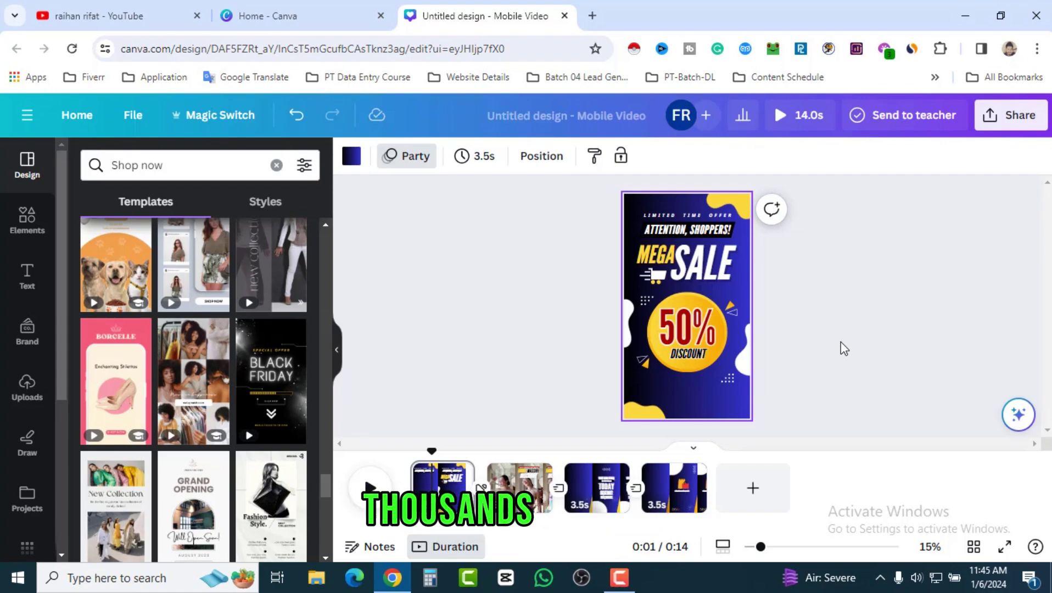
Step: Switch to the YouTube channel's videos page and look over the latest uploads and the channel header
click(121, 15)
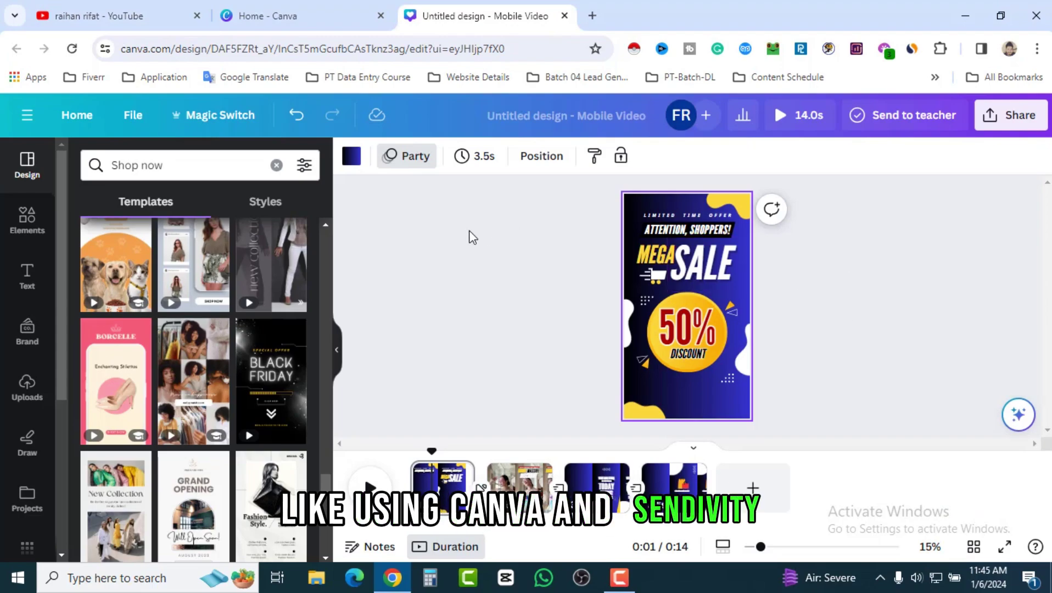
click(58, 21)
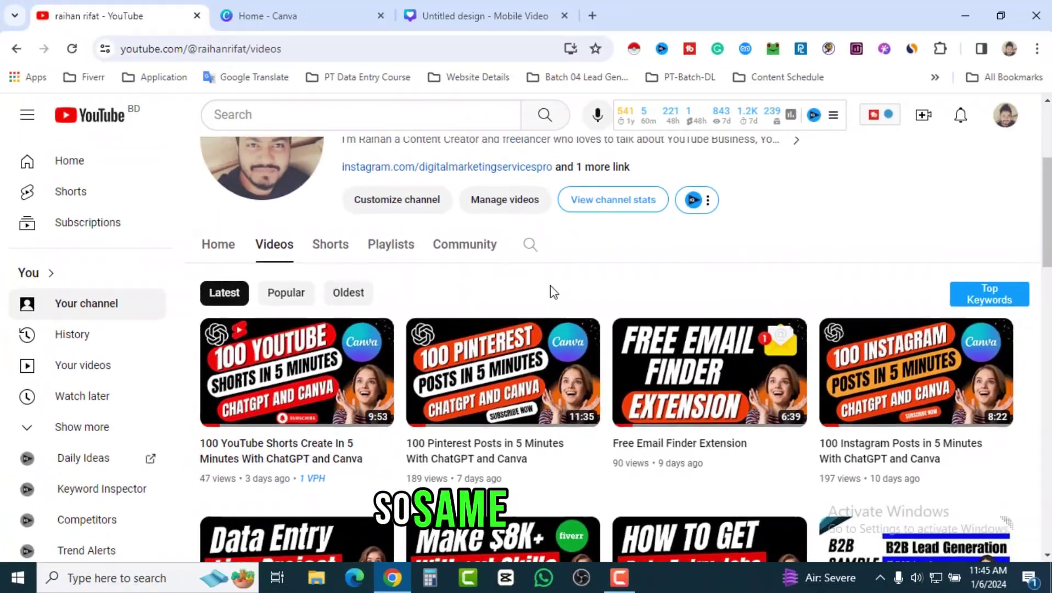
scroll(553, 292, up, 4)
click(471, 8)
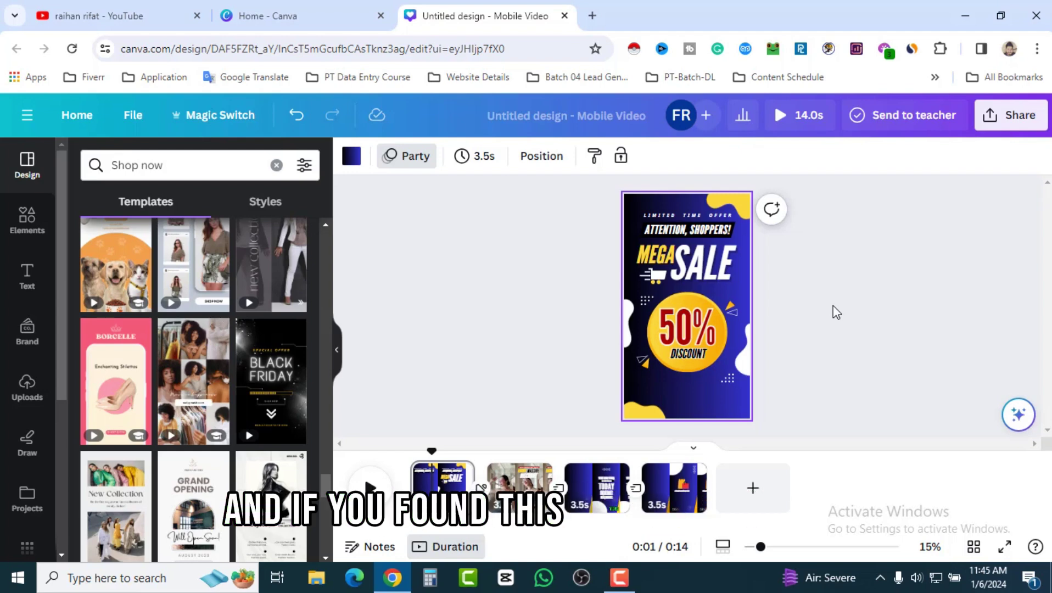
click(144, 12)
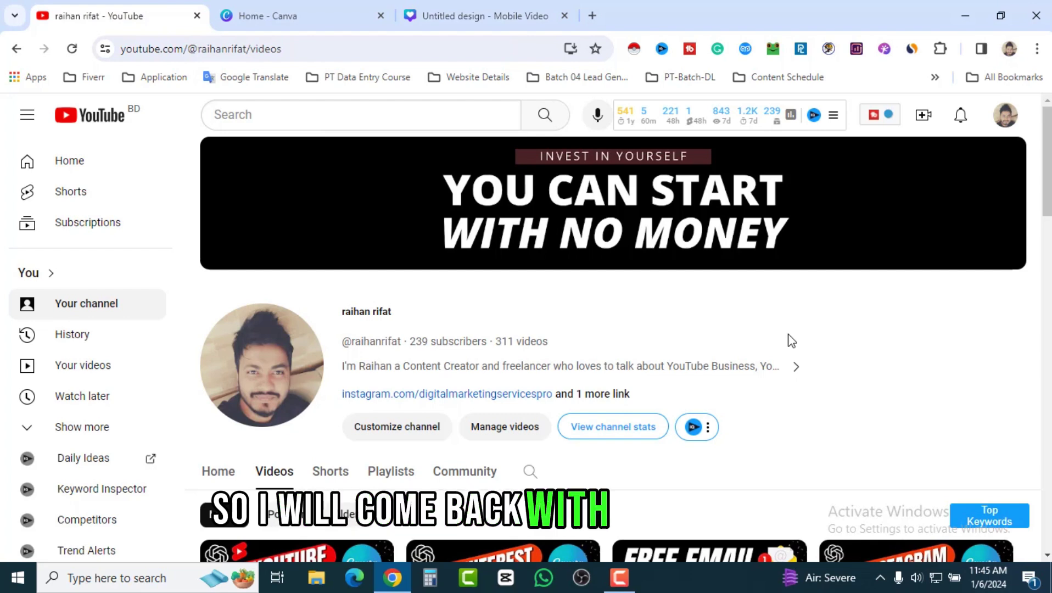